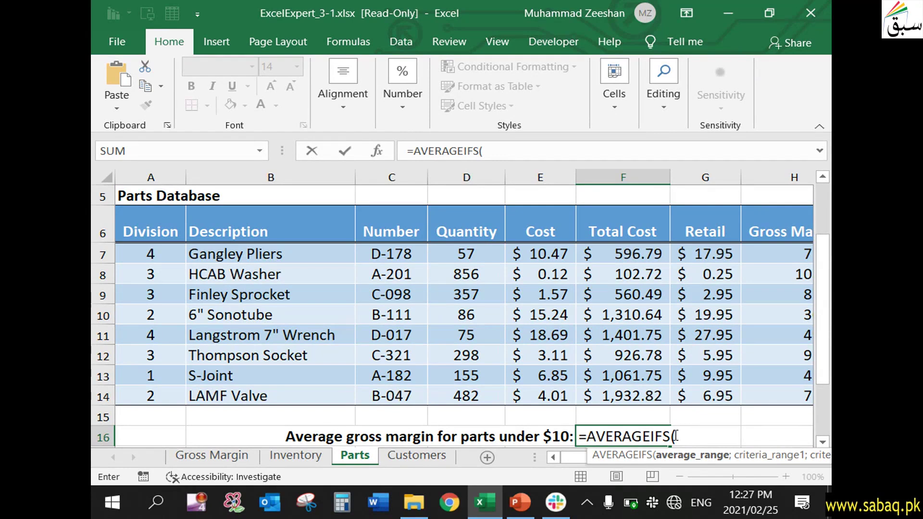
# Step: Clear the unfinished AVERAGEIFS formula from cell F16 on the Parts worksheet
pyautogui.press('BackSpace')
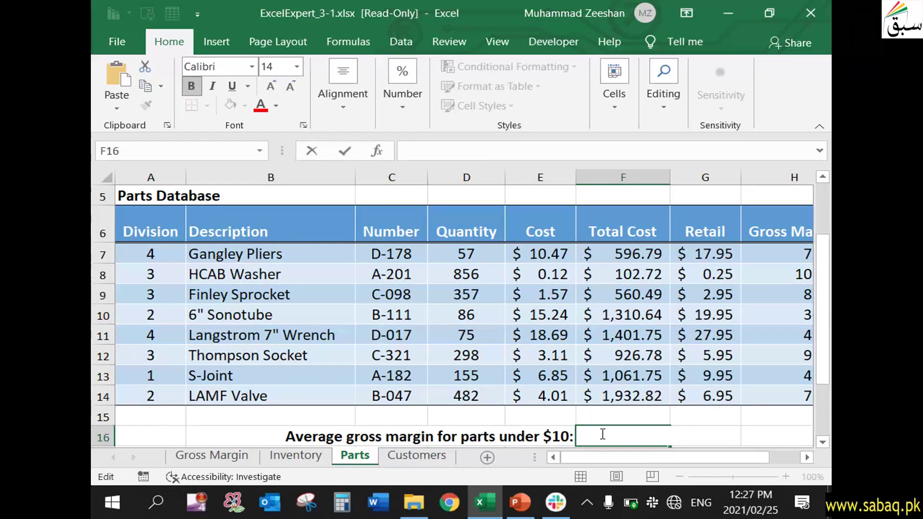
pyautogui.click(324, 416)
# Step: Check the table name assigned to the Parts Database table in its table properties
pyautogui.click(278, 219)
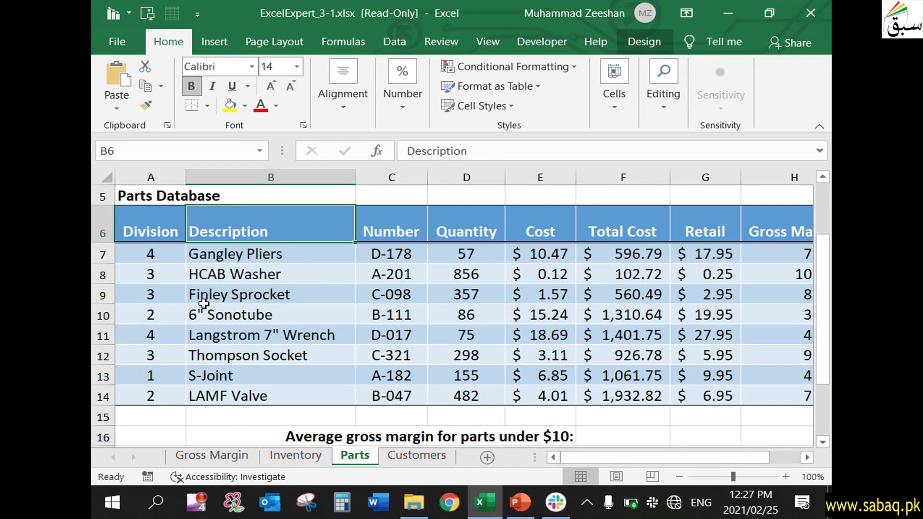
pyautogui.click(644, 42)
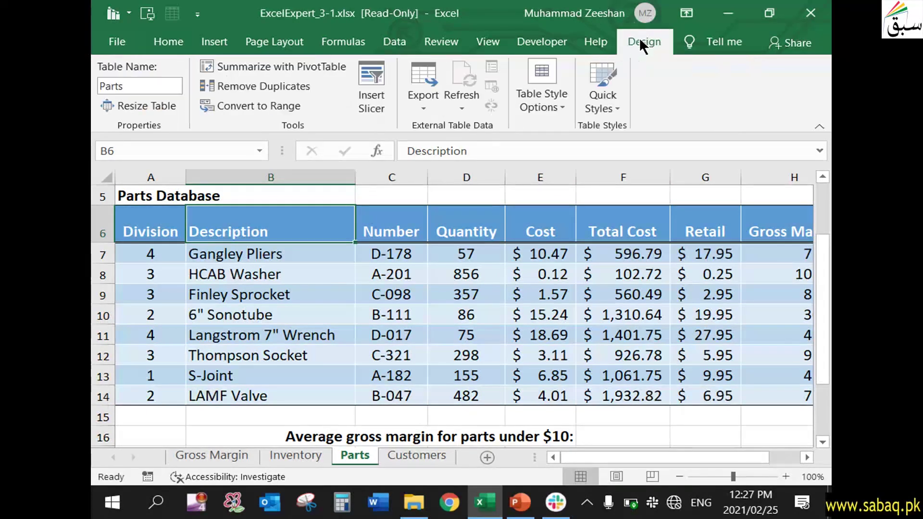
pyautogui.click(135, 90)
pyautogui.click(135, 89)
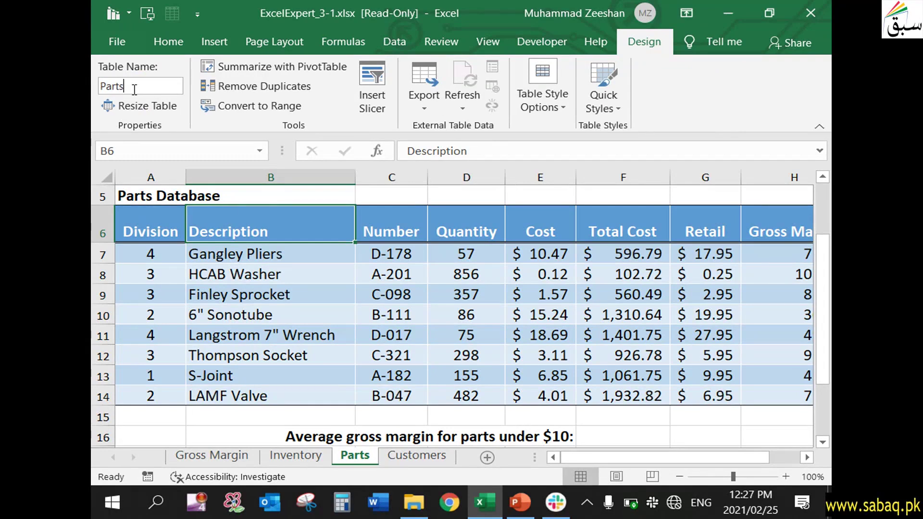
pyautogui.moveTo(126, 86); pyautogui.dragTo(93, 85)
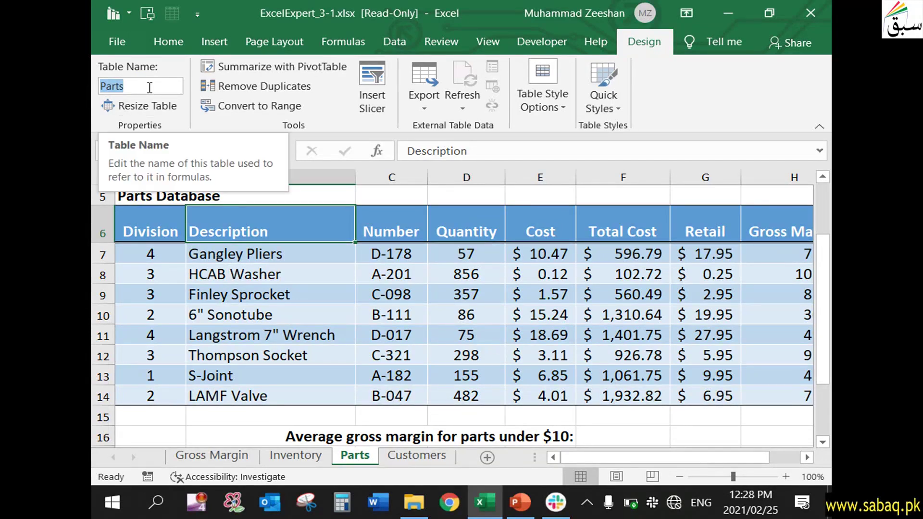
pyautogui.press('Return')
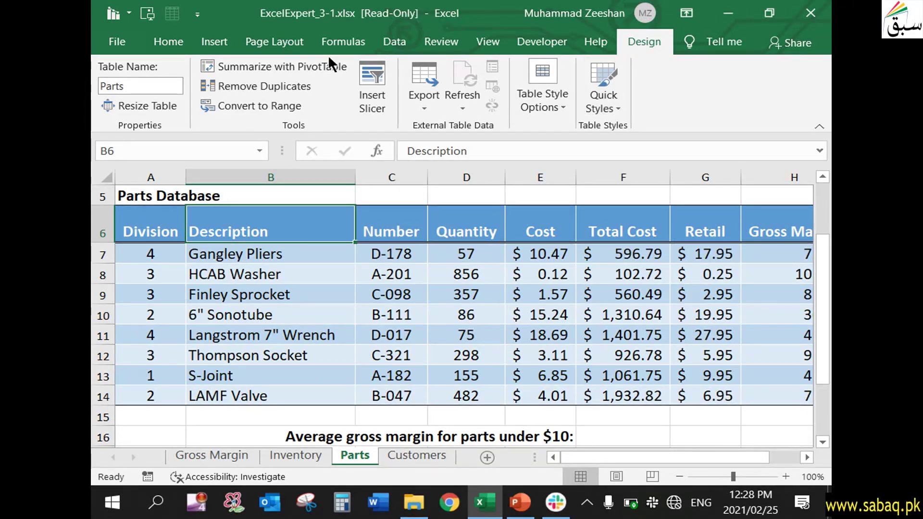
pyautogui.click(169, 39)
# Step: Start a formula in cell F16 with the AVERAGEIFS function
pyautogui.scroll(-1, 503, 403)
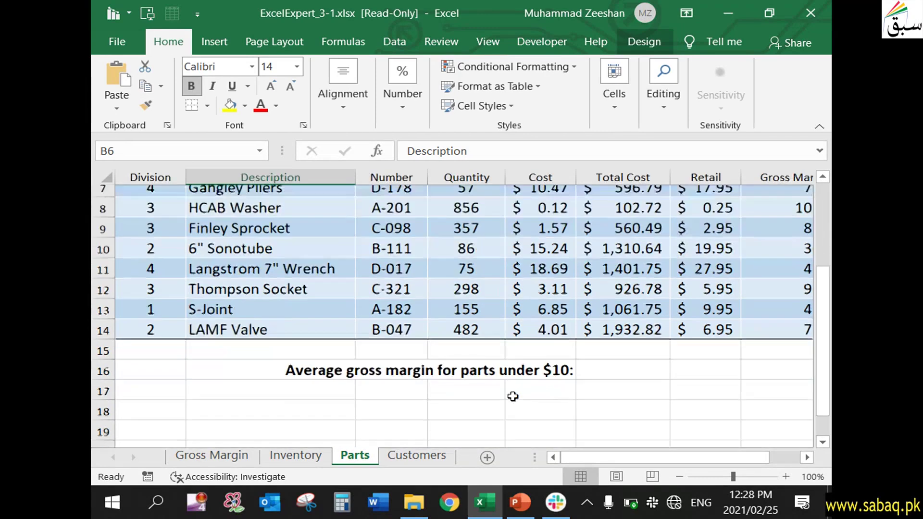
pyautogui.click(617, 358)
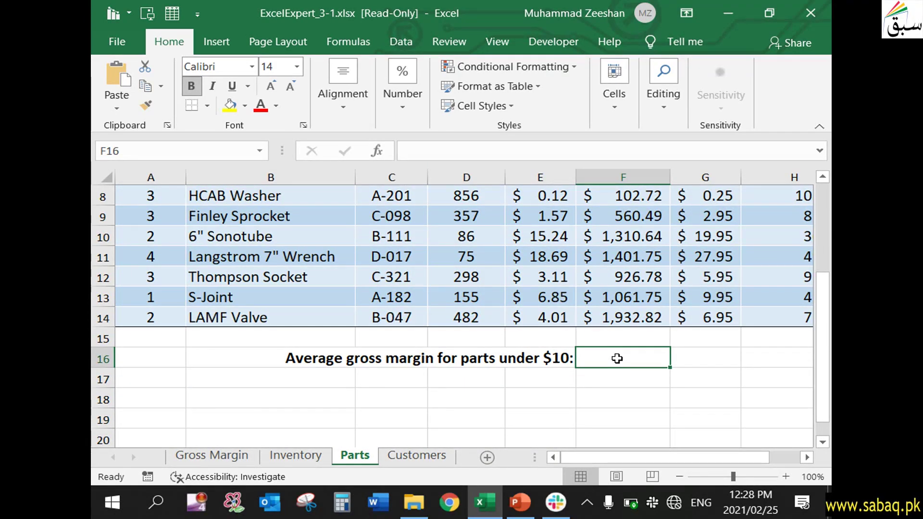
pyautogui.doubleClick(617, 358)
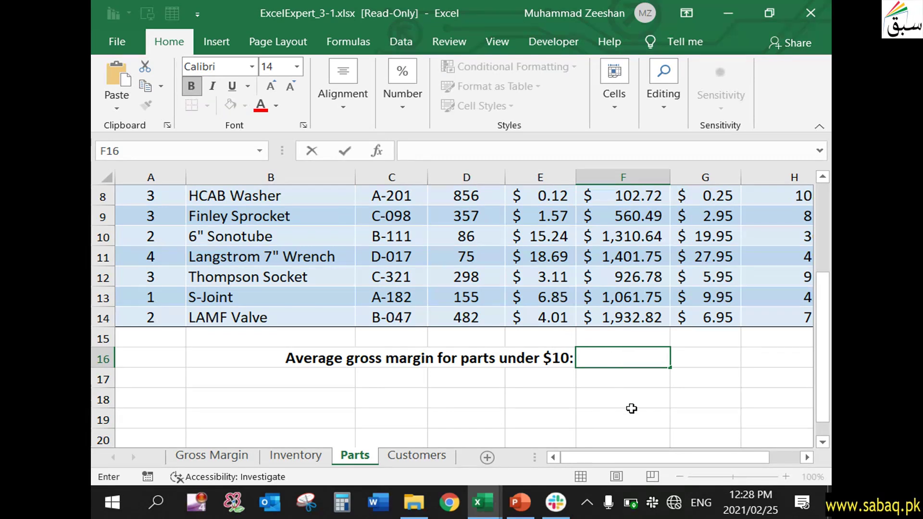
pyautogui.write('=Aver')
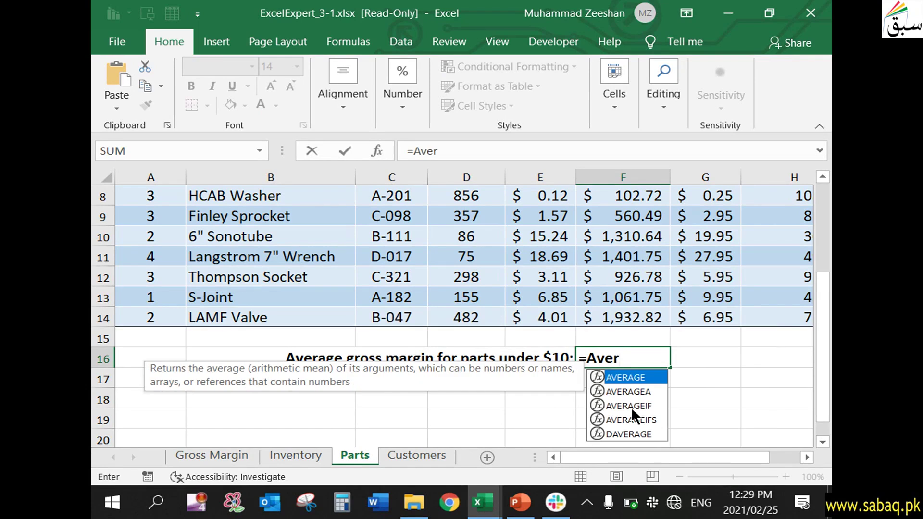
pyautogui.press('Right')
pyautogui.press('Right')
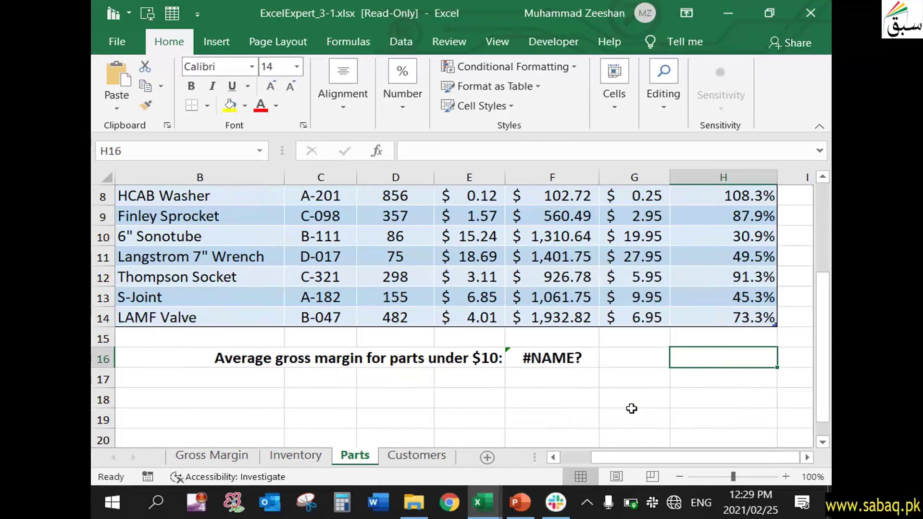
pyautogui.doubleClick(560, 360)
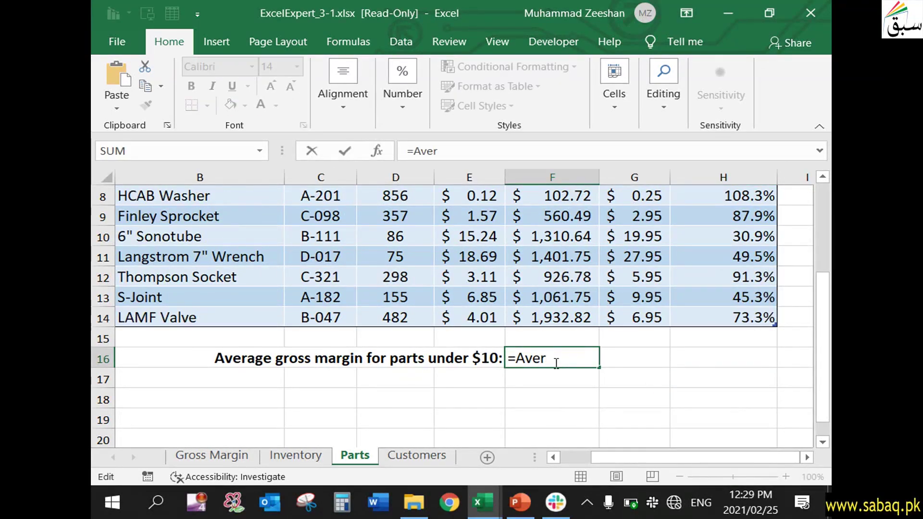
pyautogui.press('BackSpace')
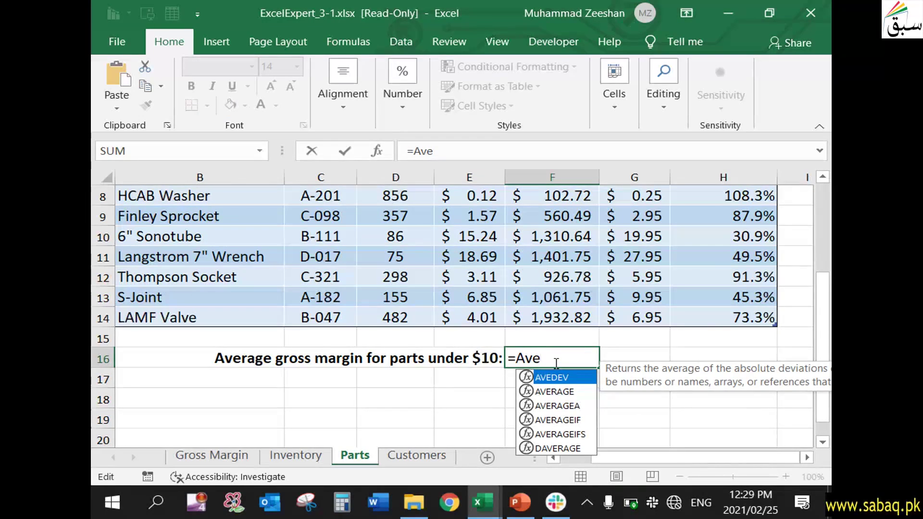
pyautogui.press('Down')
pyautogui.press('Down')
pyautogui.press('Down')
pyautogui.press('Down')
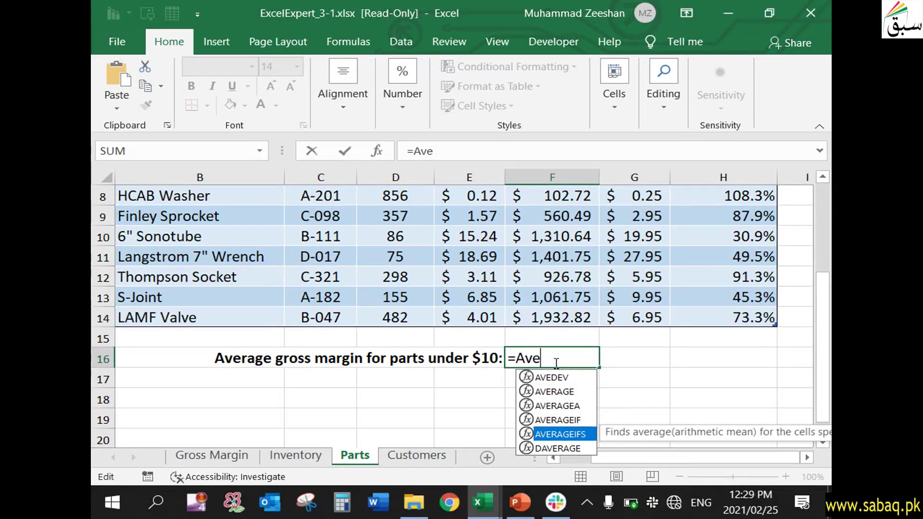
pyautogui.press('Tab')
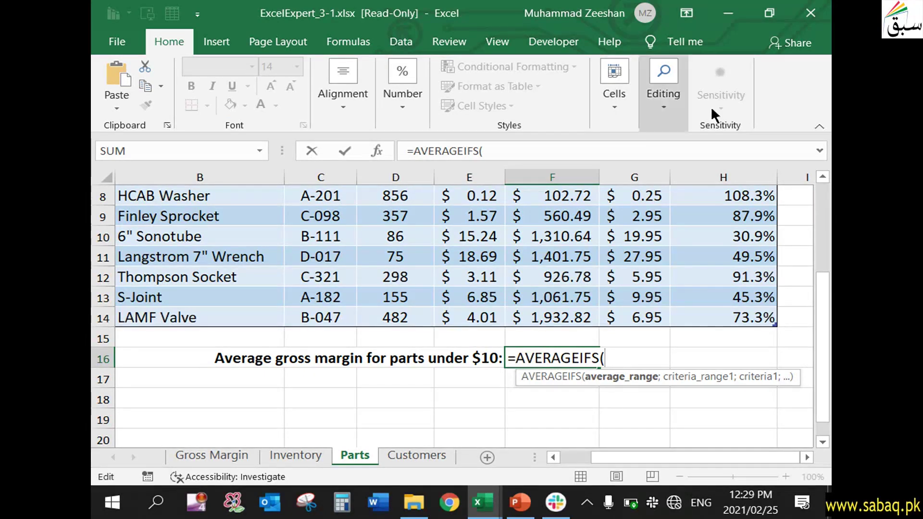
# Step: Enter the structured reference Parts[Gross Margin] as the average range, followed by a semicolon separator
pyautogui.moveTo(828, 296)
pyautogui.mouseDown()
pyautogui.moveTo(828, 262)
pyautogui.moveTo(829, 308)
pyautogui.mouseUp()
pyautogui.write('p')
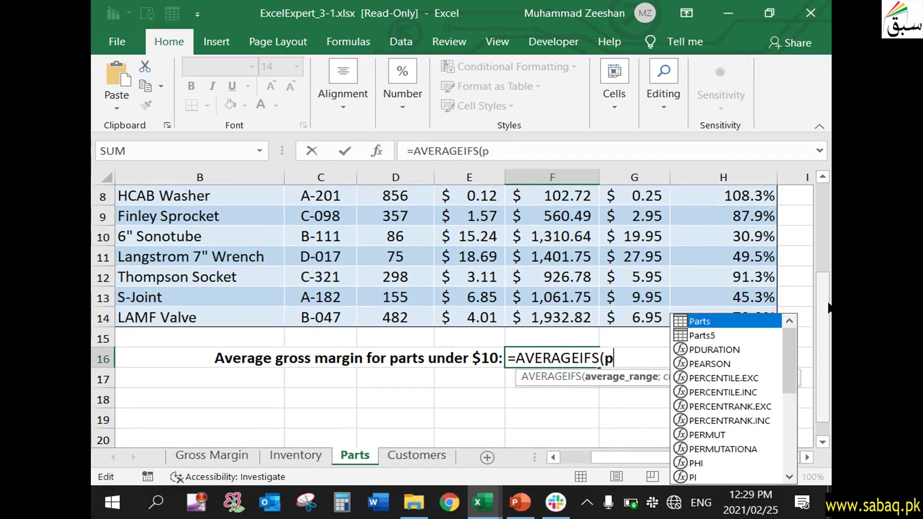
pyautogui.press('Tab')
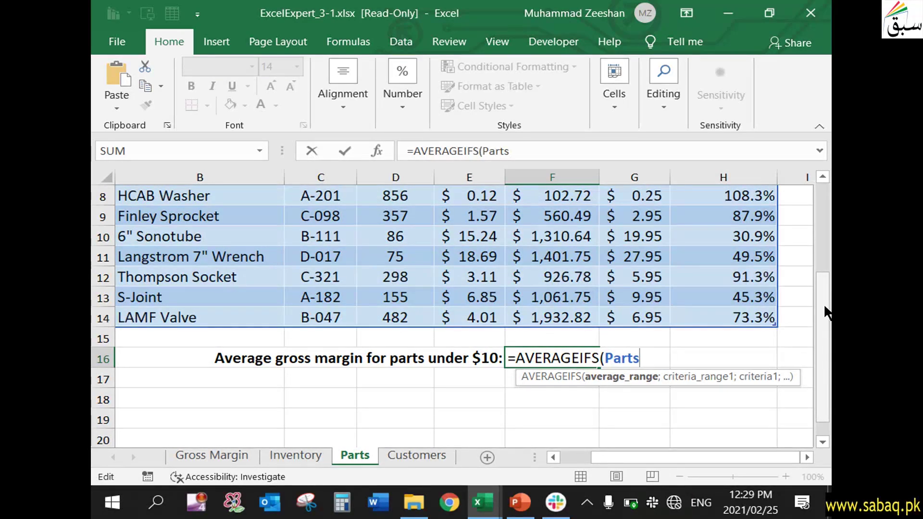
pyautogui.moveTo(828, 307)
pyautogui.mouseDown()
pyautogui.moveTo(828, 272)
pyautogui.moveTo(826, 316)
pyautogui.mouseUp()
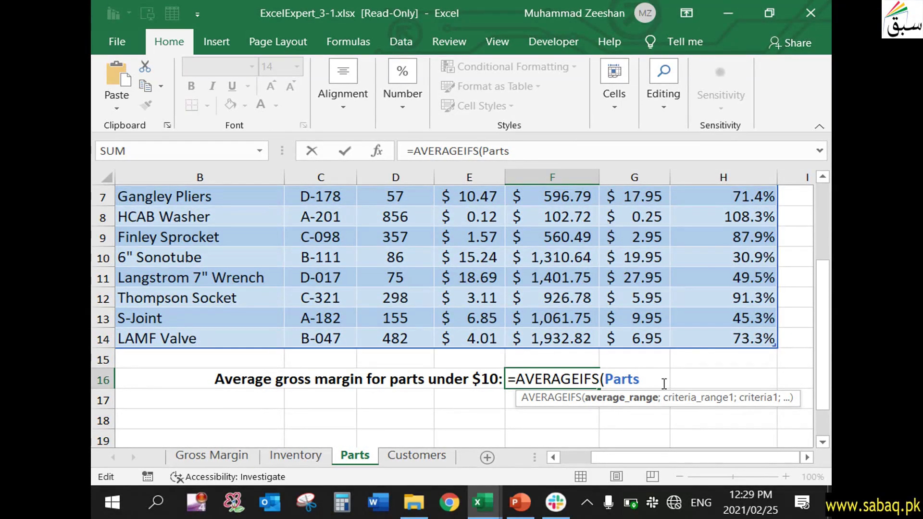
pyautogui.write('[g')
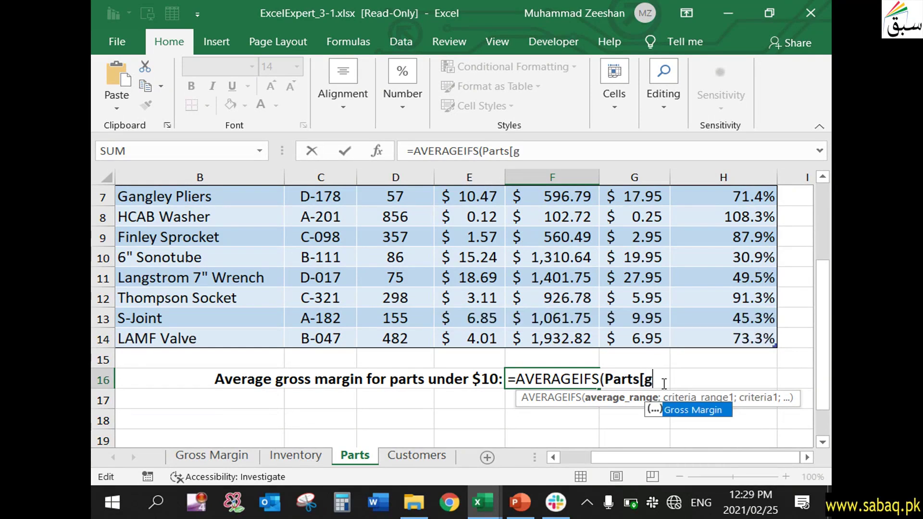
pyautogui.press('Tab')
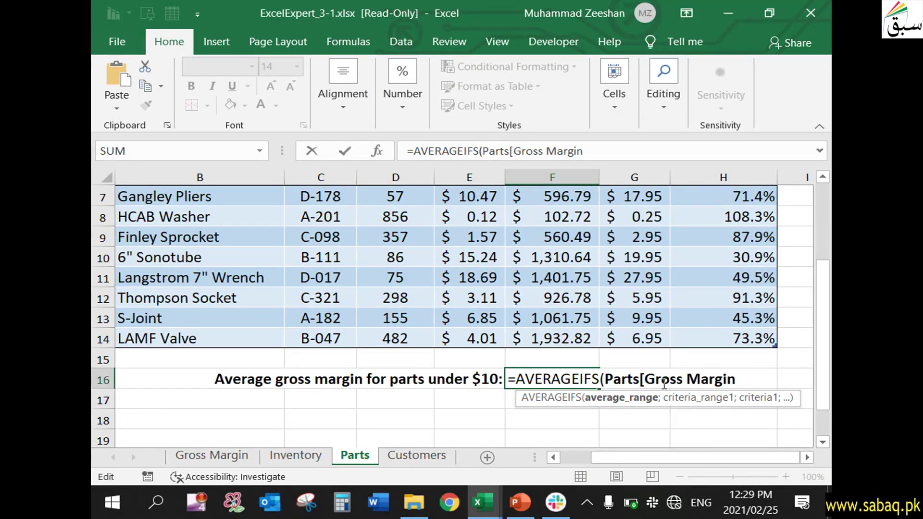
pyautogui.write(']')
pyautogui.moveTo(823, 308); pyautogui.dragTo(794, 352)
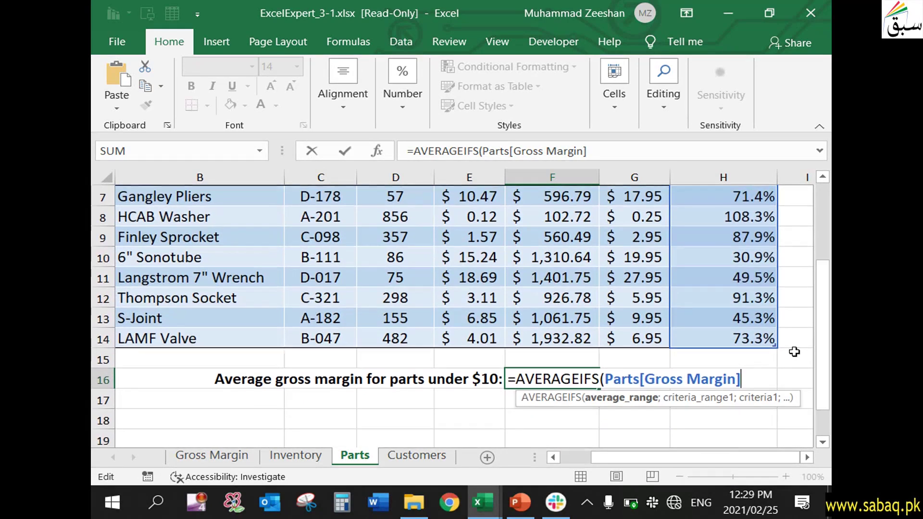
pyautogui.write(';')
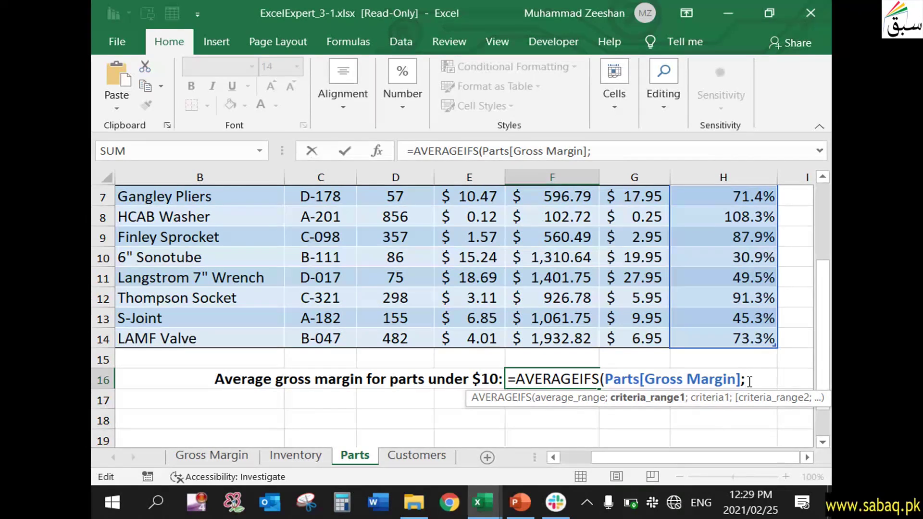
# Step: Switch to the PowerPoint slide show to reread the Task 3 instructions, and return to the Excel workbook
pyautogui.moveTo(823, 288); pyautogui.dragTo(823, 230)
pyautogui.click(521, 503)
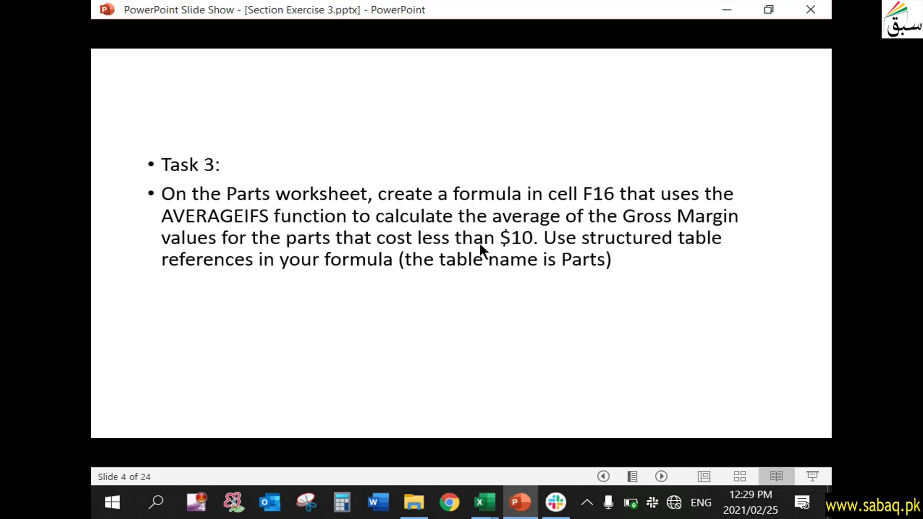
pyautogui.click(729, 14)
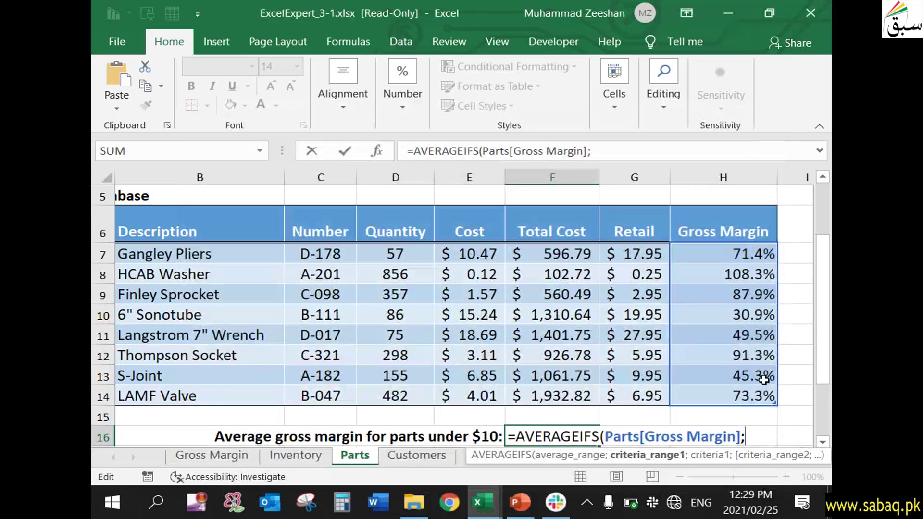
# Step: Enter the structured reference Parts[Cost] as the first criteria range of the AVERAGEIFS formula
pyautogui.click(823, 432)
pyautogui.moveTo(821, 423); pyautogui.dragTo(823, 327)
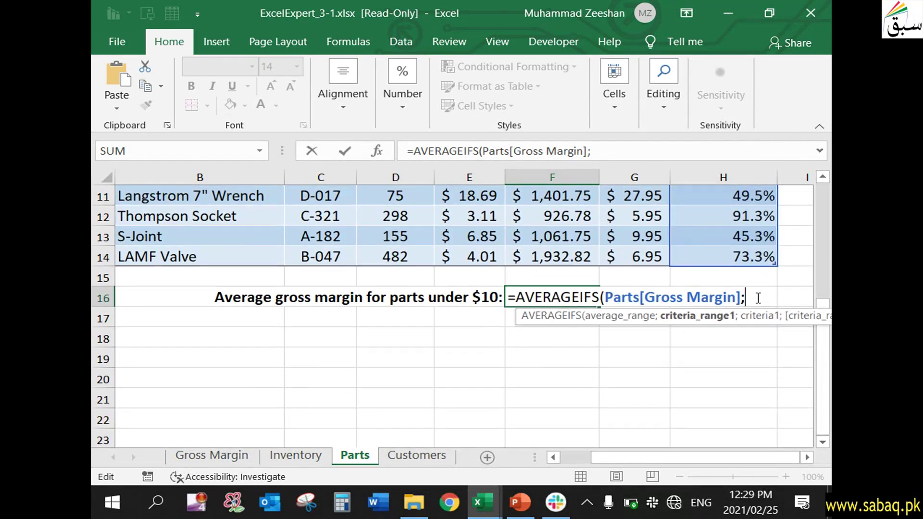
pyautogui.write('p')
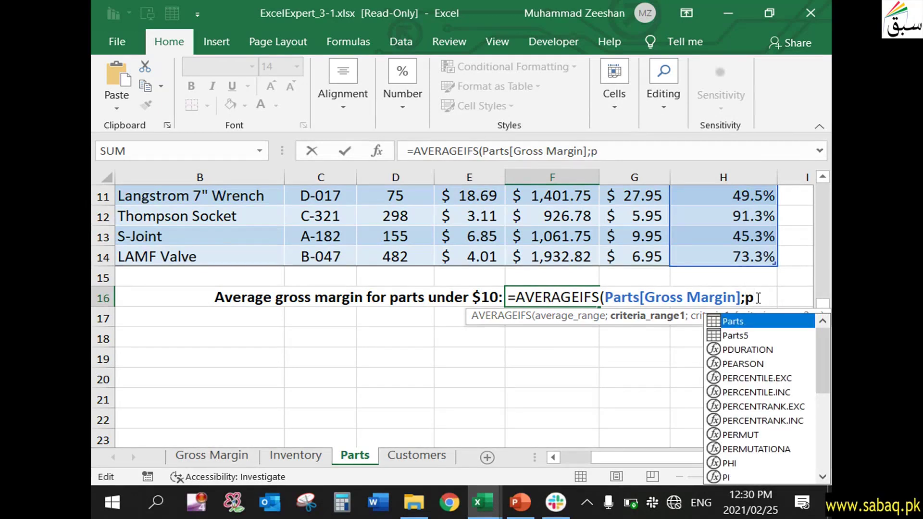
pyautogui.press('Tab')
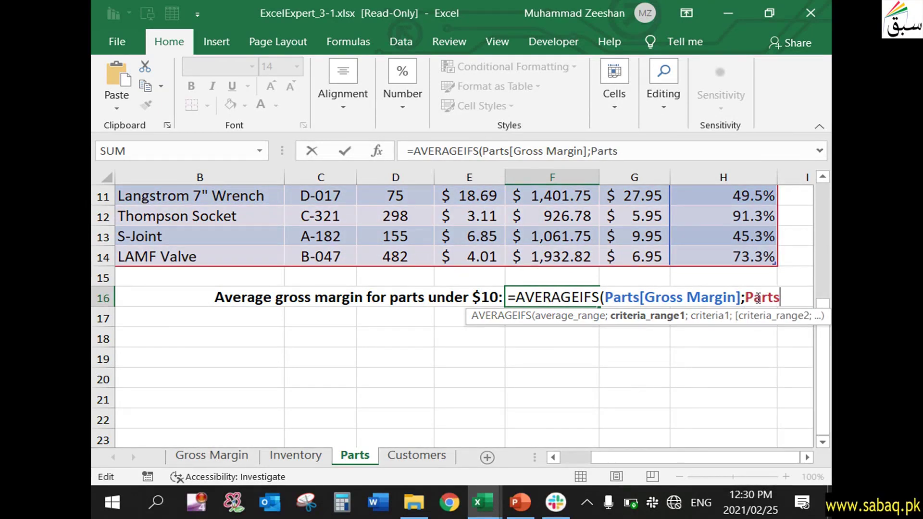
pyautogui.write('[')
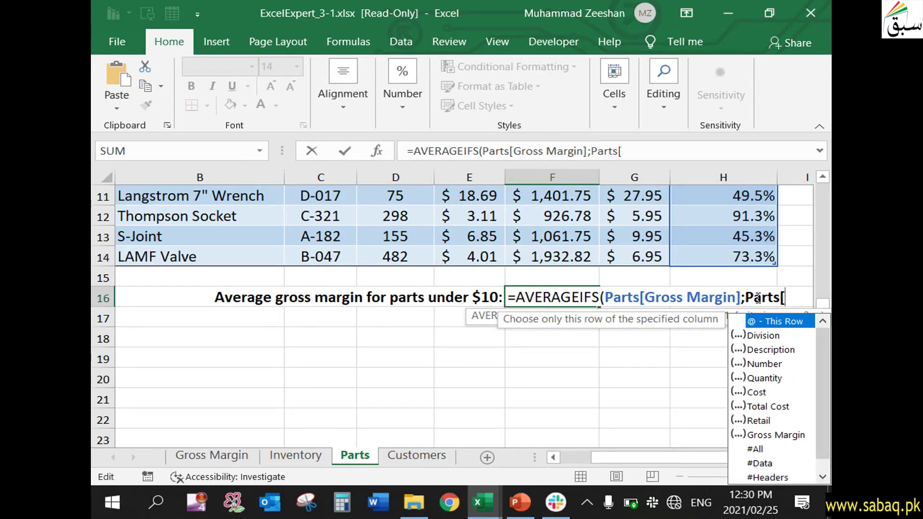
pyautogui.write('c')
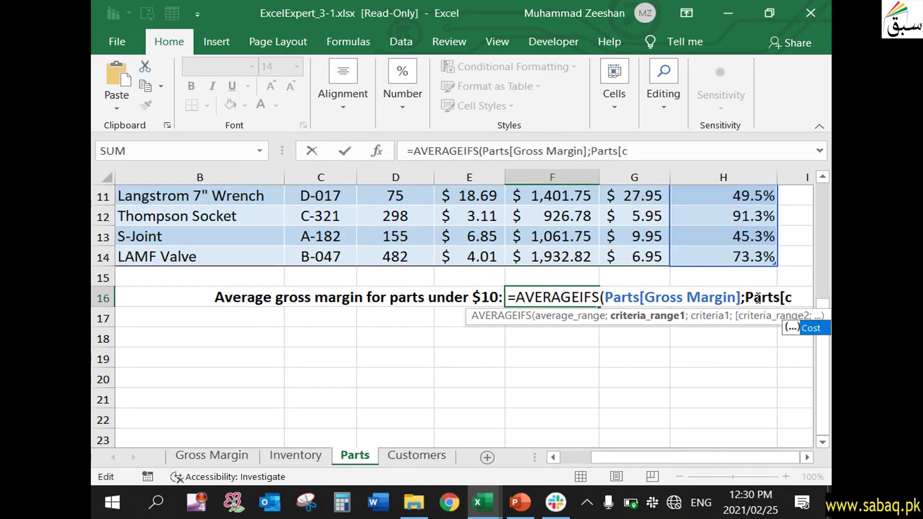
pyautogui.press('Tab')
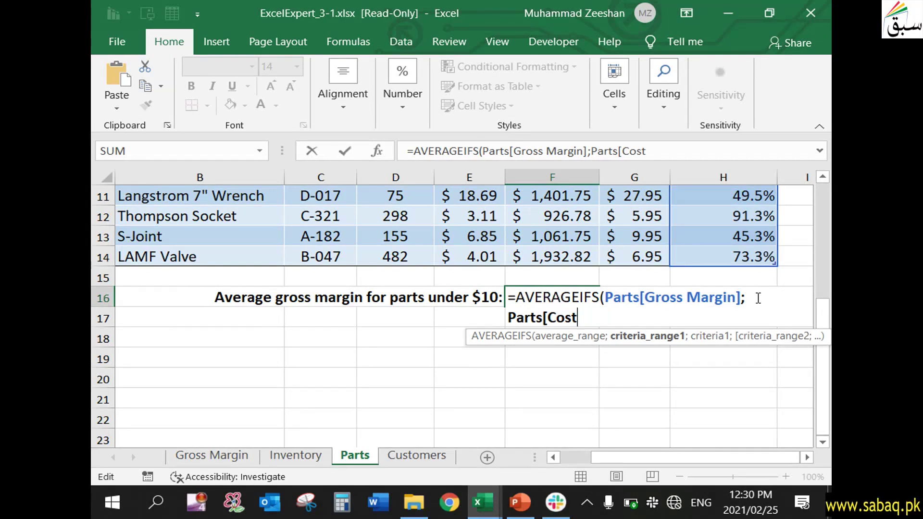
pyautogui.write(']')
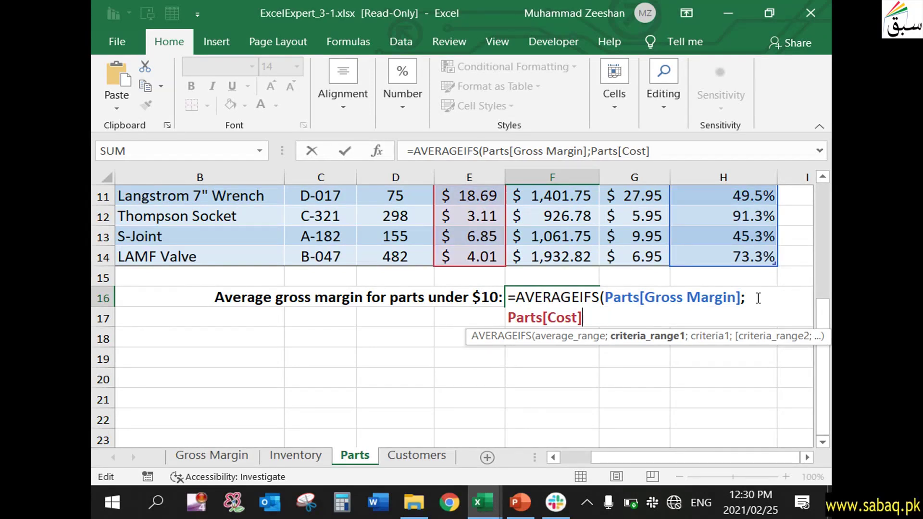
# Step: Add a semicolon separator and begin the first criterion with "<10 in the AVERAGEIFS formula
pyautogui.write(';')
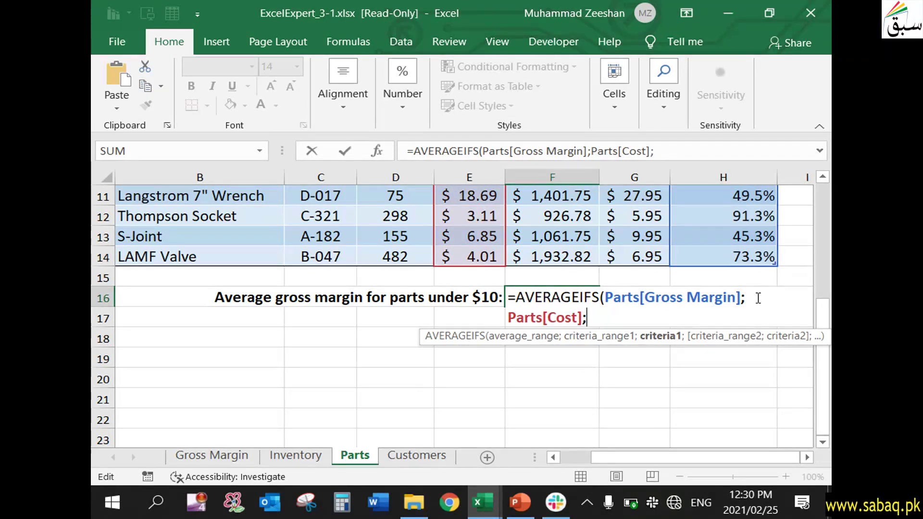
pyautogui.moveTo(825, 317)
pyautogui.mouseDown()
pyautogui.moveTo(827, 297)
pyautogui.moveTo(820, 317)
pyautogui.mouseUp()
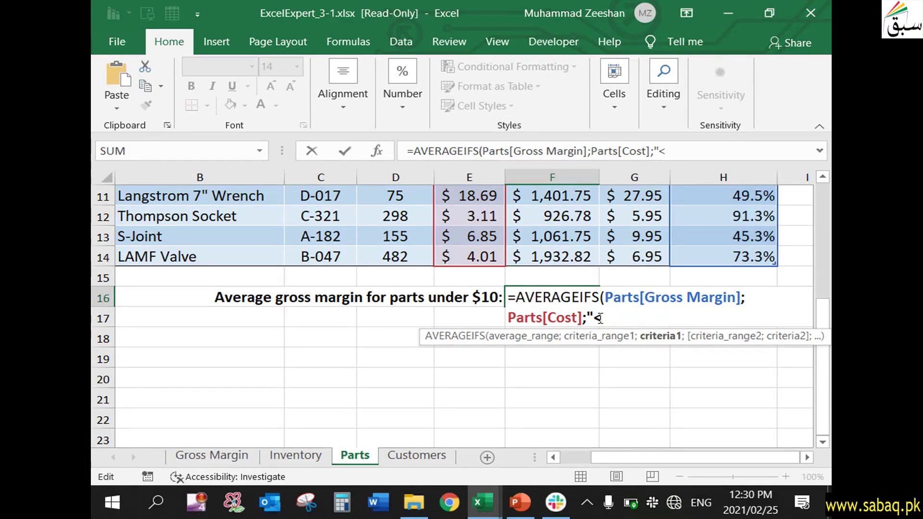
pyautogui.write('0')
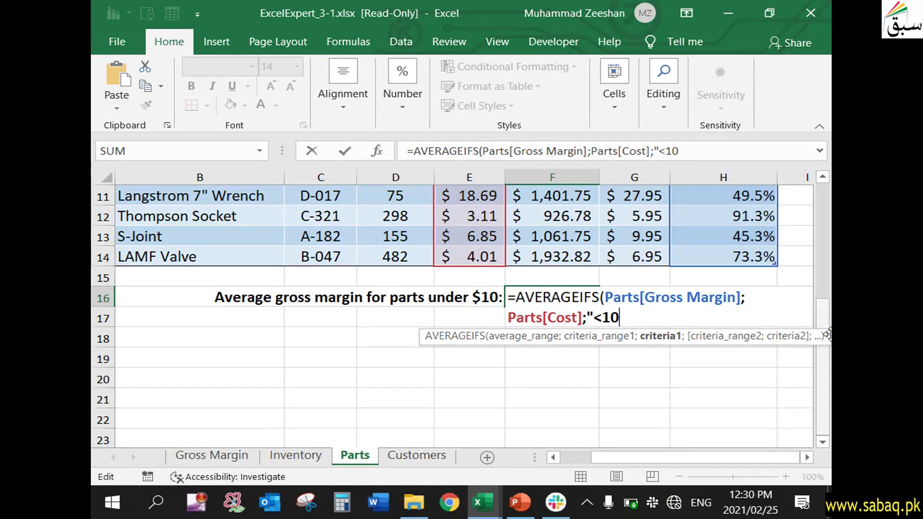
# Step: Check the Task 3 slide in PowerPoint, and return to Excel to complete the AVERAGEIFS formula in F16 by closing the "<10" criterion
pyautogui.moveTo(825, 322); pyautogui.dragTo(818, 255)
pyautogui.click(519, 502)
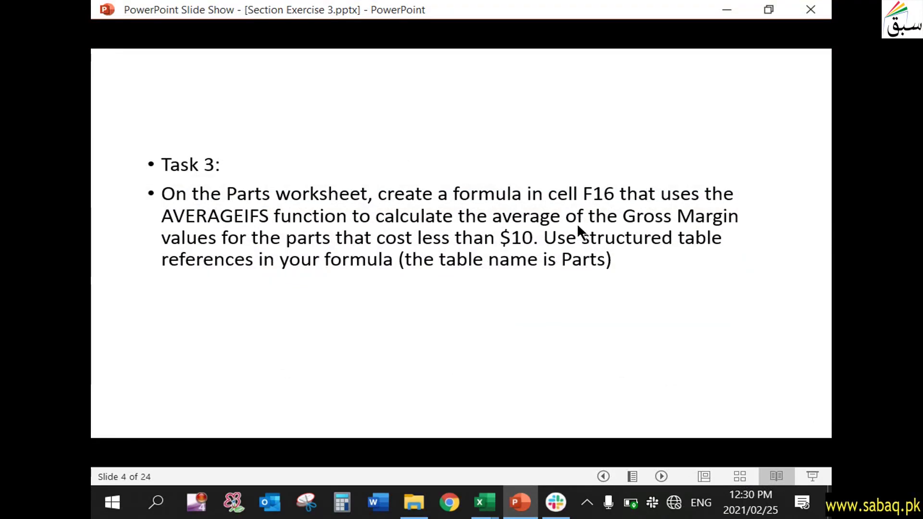
pyautogui.click(730, 10)
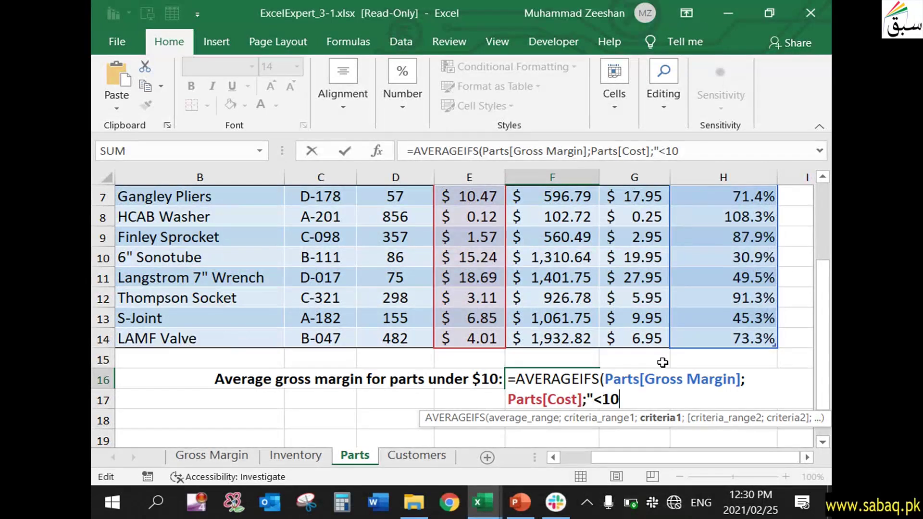
pyautogui.write('")')
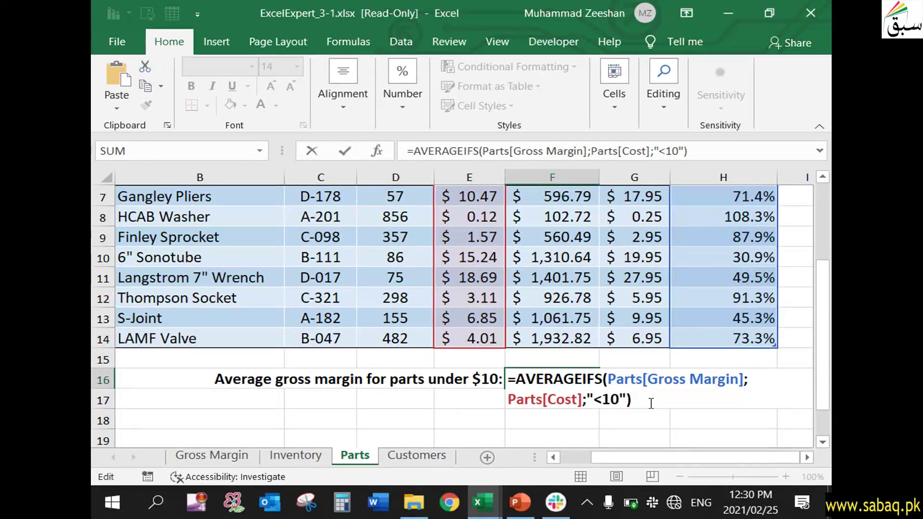
pyautogui.press('Return')
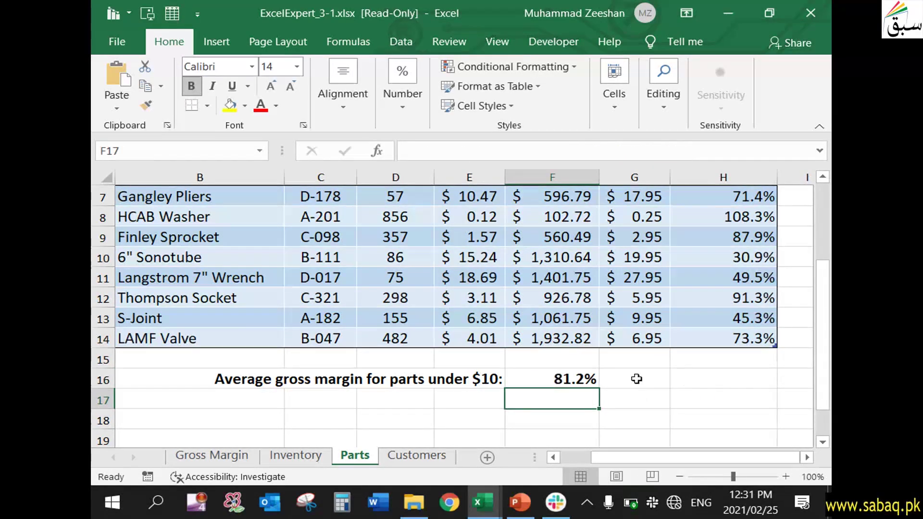
# Step: Review the F16 formula against the Cost and Gross Margin values of the parts costing less than $10
pyautogui.click(585, 380)
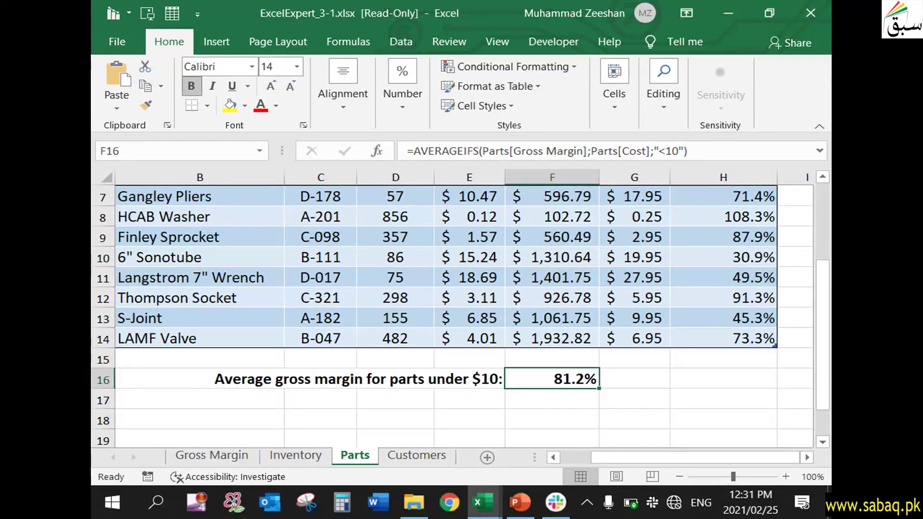
pyautogui.moveTo(820, 278); pyautogui.dragTo(821, 250)
pyautogui.click(735, 255)
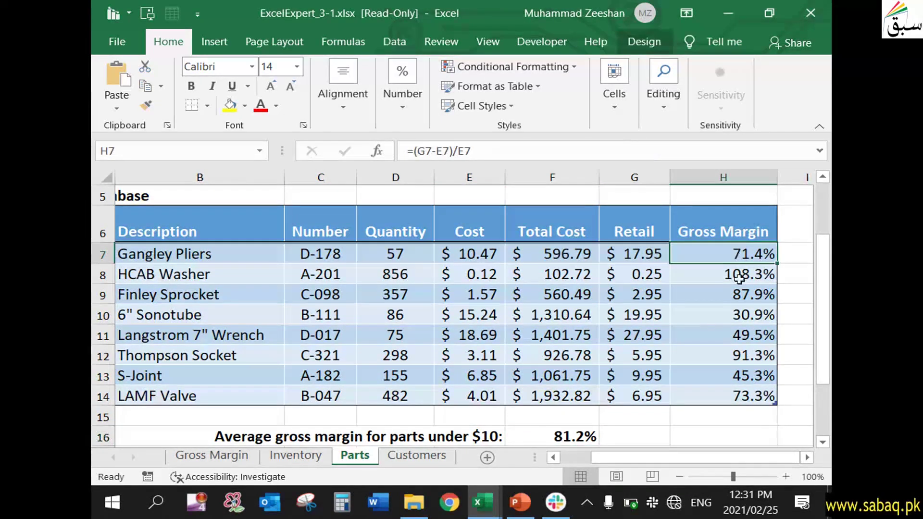
pyautogui.click(734, 308)
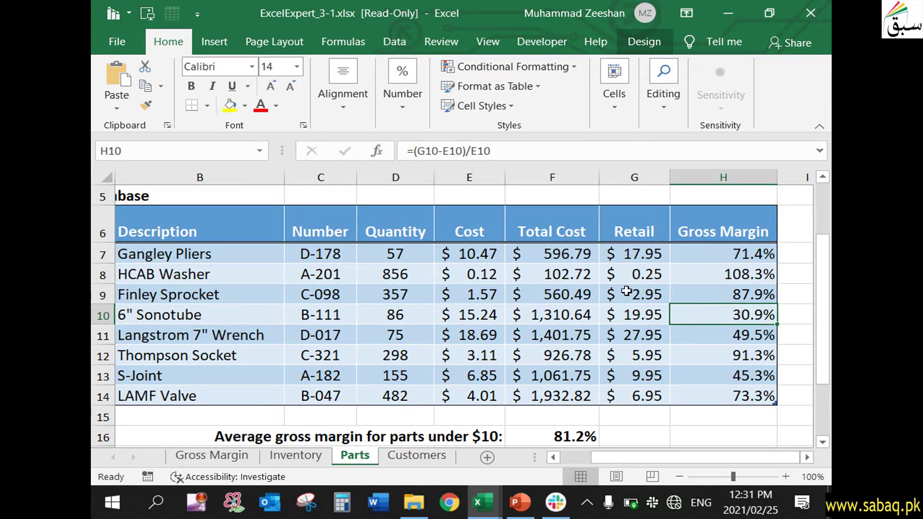
pyautogui.click(487, 257)
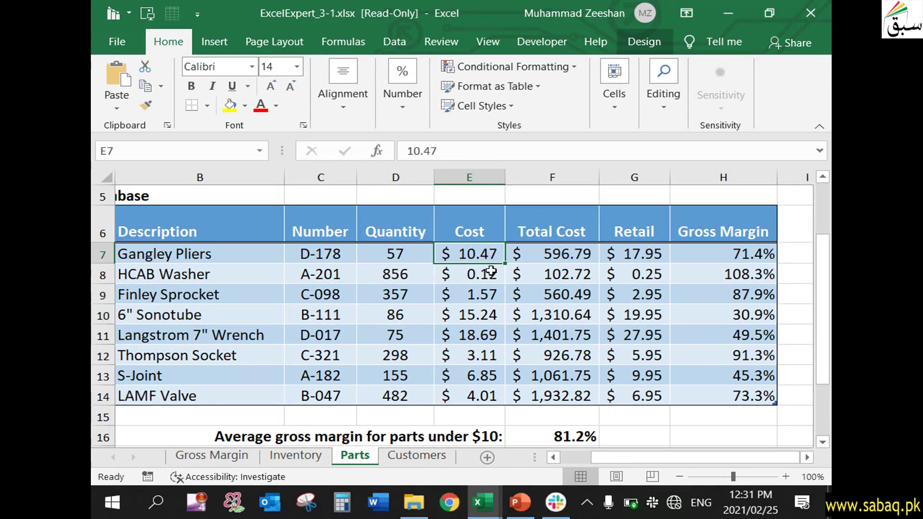
pyautogui.click(490, 272)
pyautogui.click(491, 295)
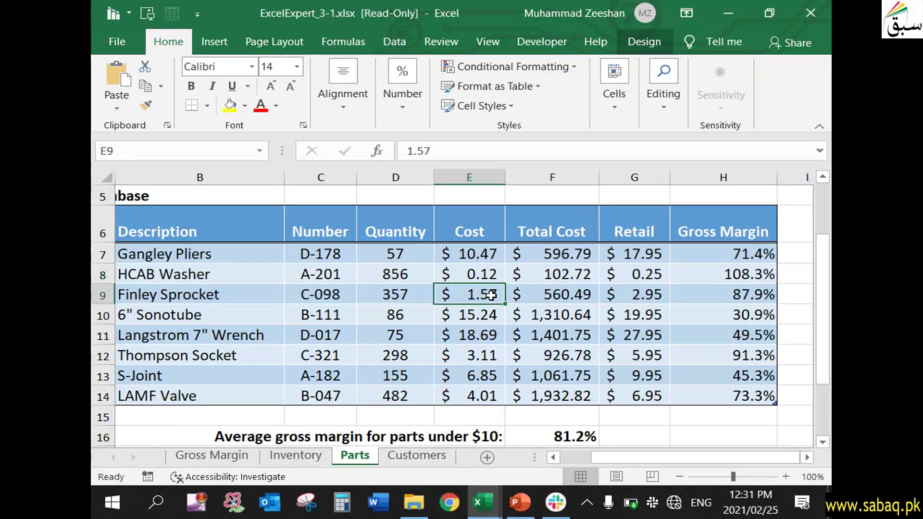
pyautogui.click(491, 359)
pyautogui.click(489, 375)
pyautogui.click(488, 401)
pyautogui.moveTo(489, 355); pyautogui.dragTo(487, 391)
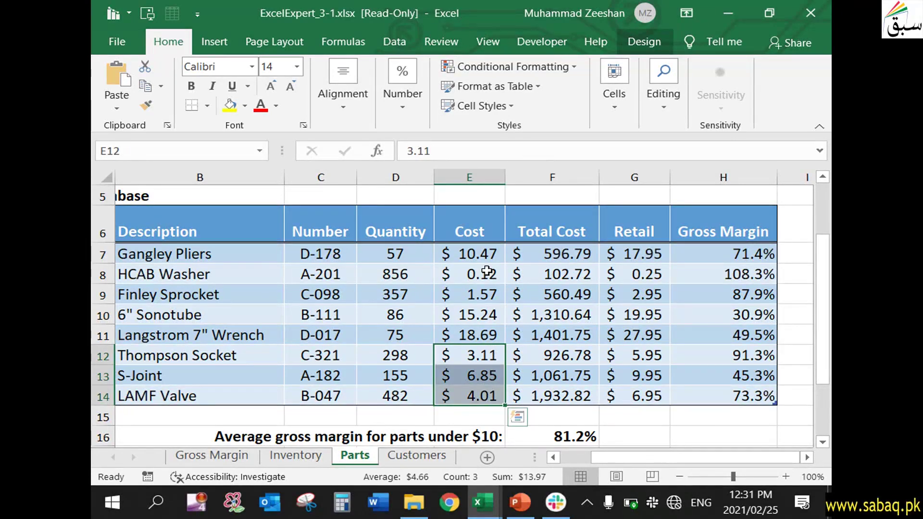
pyautogui.moveTo(486, 274); pyautogui.dragTo(486, 294)
pyautogui.click(719, 273)
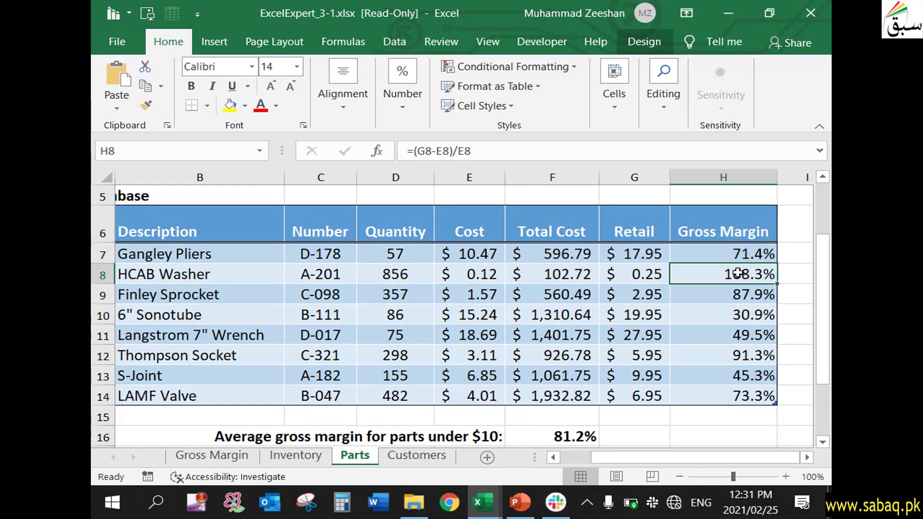
pyautogui.click(742, 293)
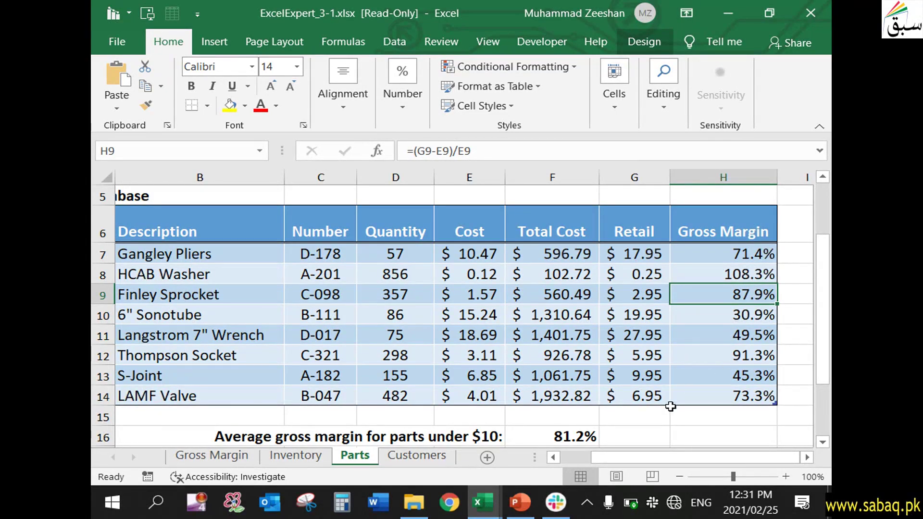
pyautogui.scroll(-2, 662, 413)
pyautogui.click(548, 378)
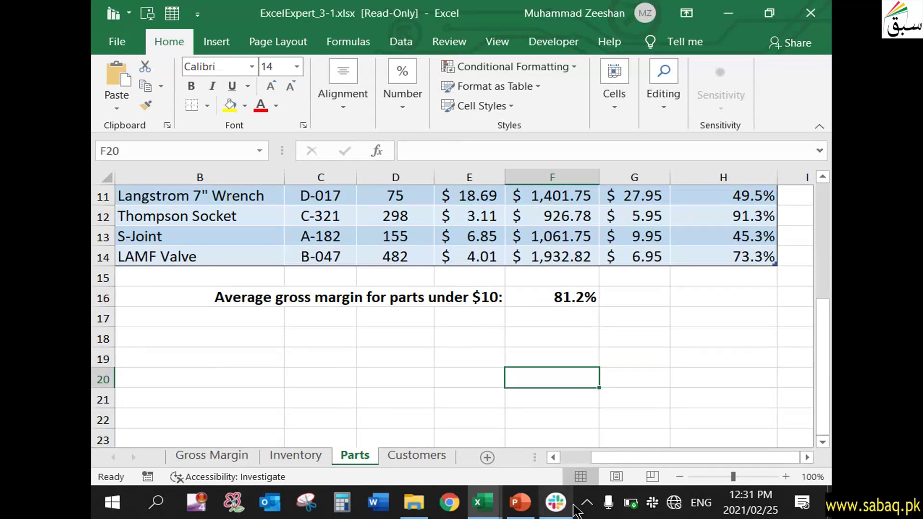
# Step: Switch to the PowerPoint slide show to read the Task 4 instructions, and return to cell L1 on the Customers worksheet in ExcelExpert_3-1.xlsx
pyautogui.click(520, 503)
pyautogui.click(431, 284)
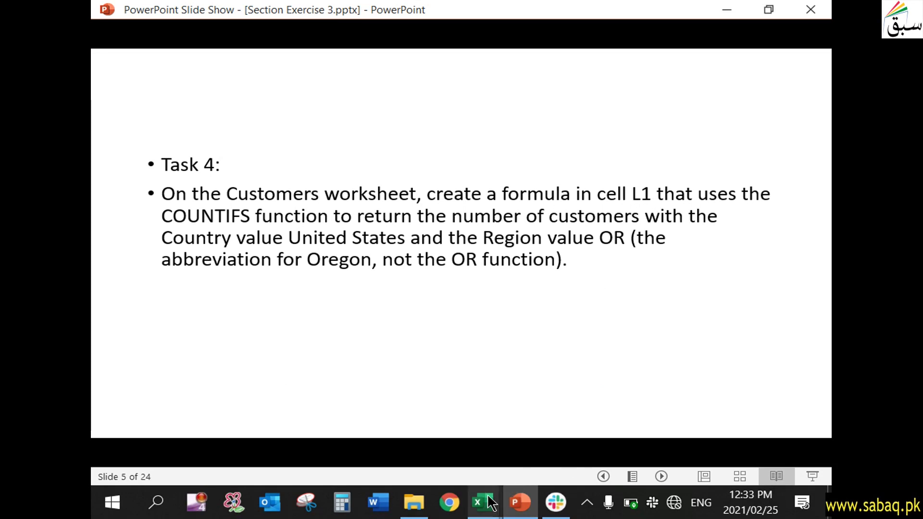
pyautogui.moveTo(483, 502)
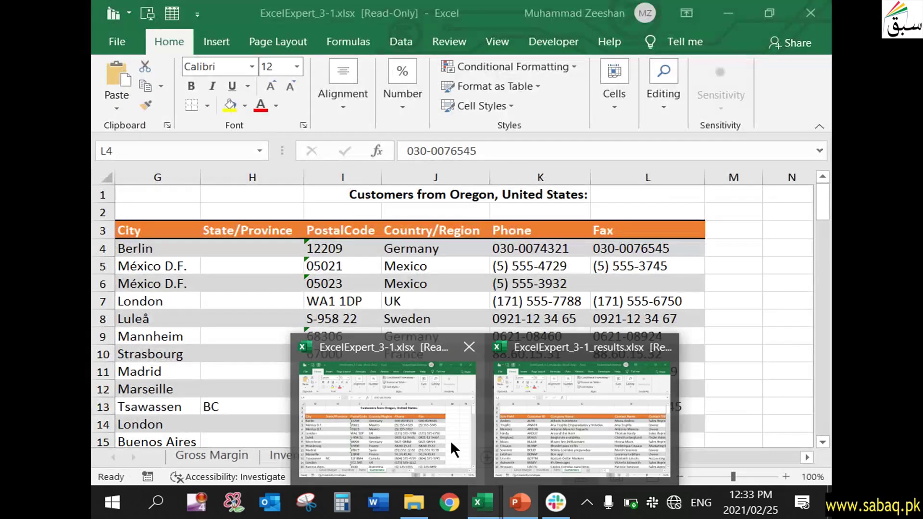
pyautogui.click(451, 441)
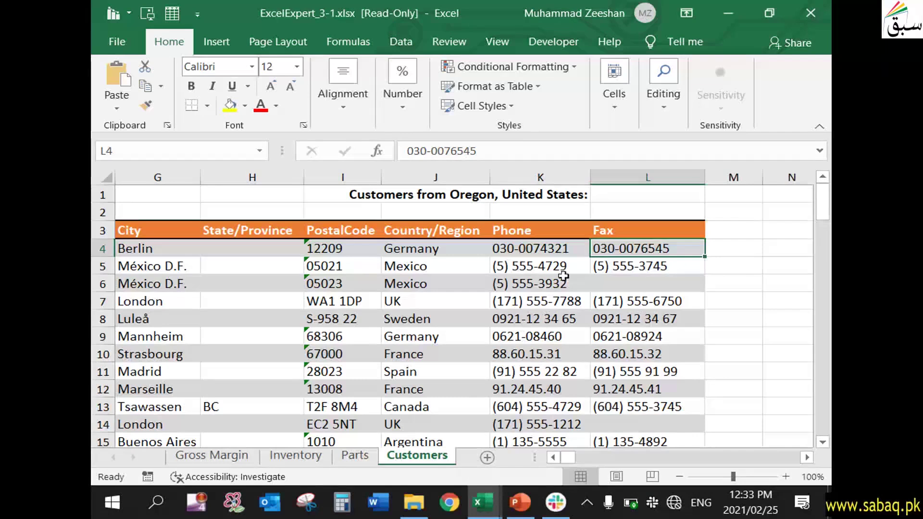
pyautogui.click(625, 195)
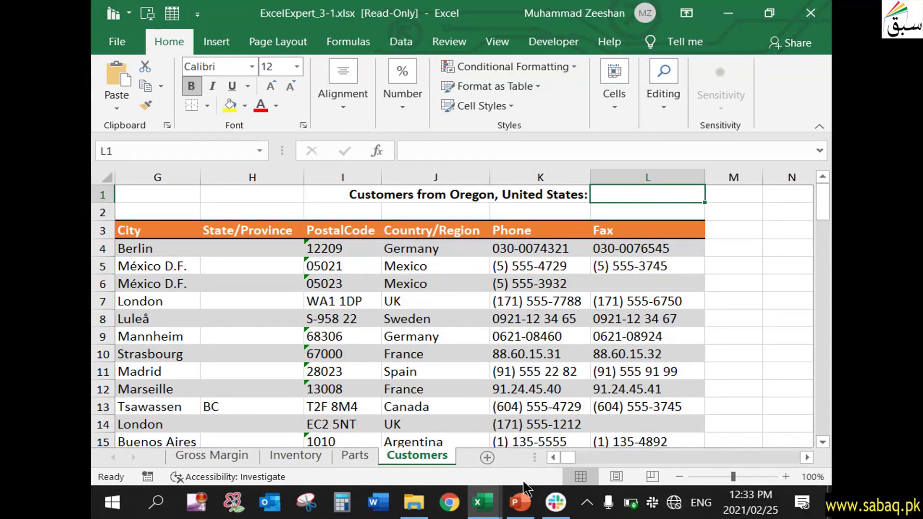
# Step: Reread the Task 4 instructions in the PowerPoint slide show, and return to the ExcelExpert_3-1.xlsx workbook in Excel
pyautogui.click(519, 503)
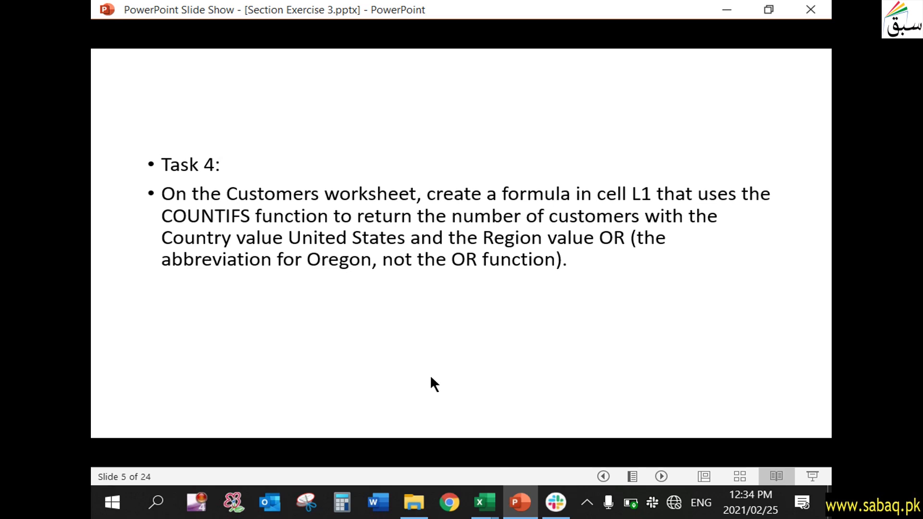
pyautogui.moveTo(482, 500)
pyautogui.click(436, 446)
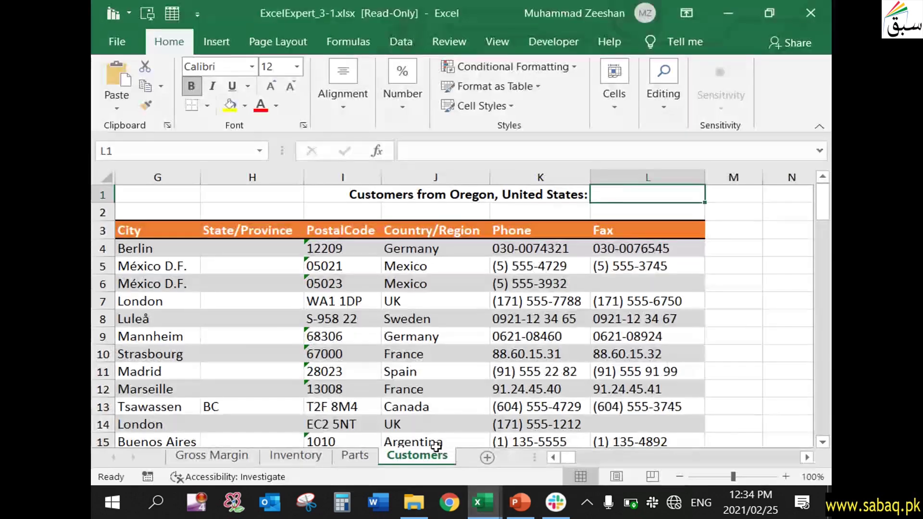
# Step: Begin a COUNTIFS formula in cell L1 of the Customers worksheet
pyautogui.doubleClick(629, 194)
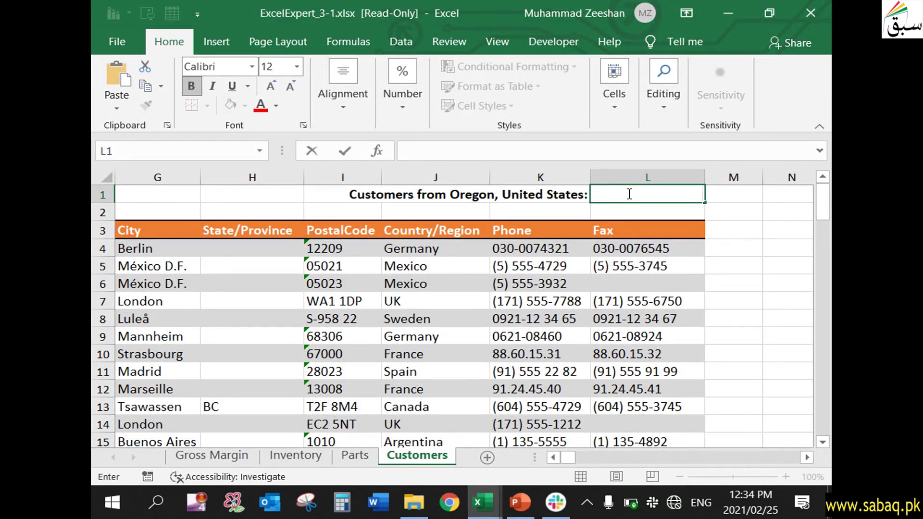
pyautogui.write('=')
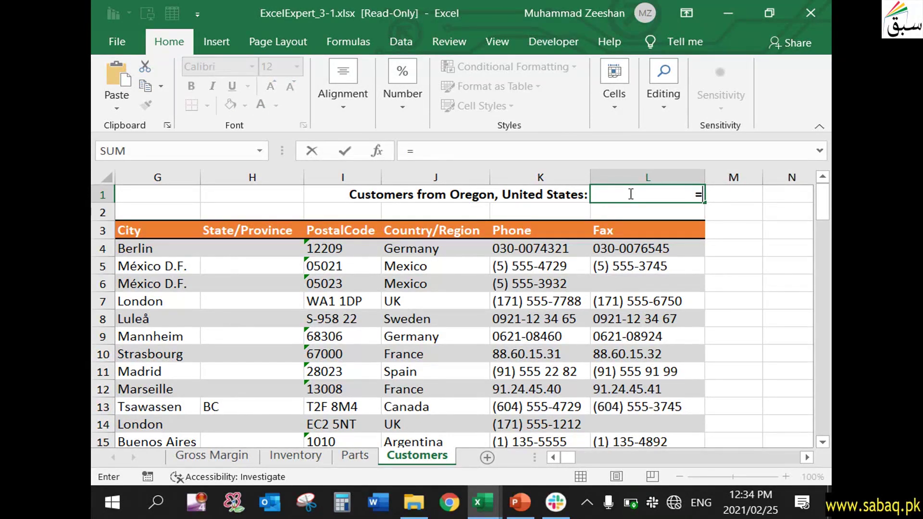
pyautogui.write('coun')
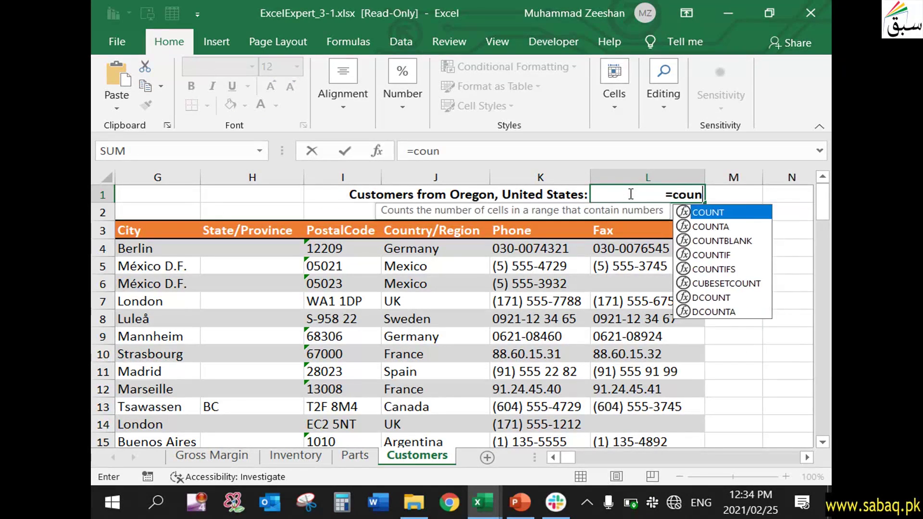
pyautogui.write('tfi')
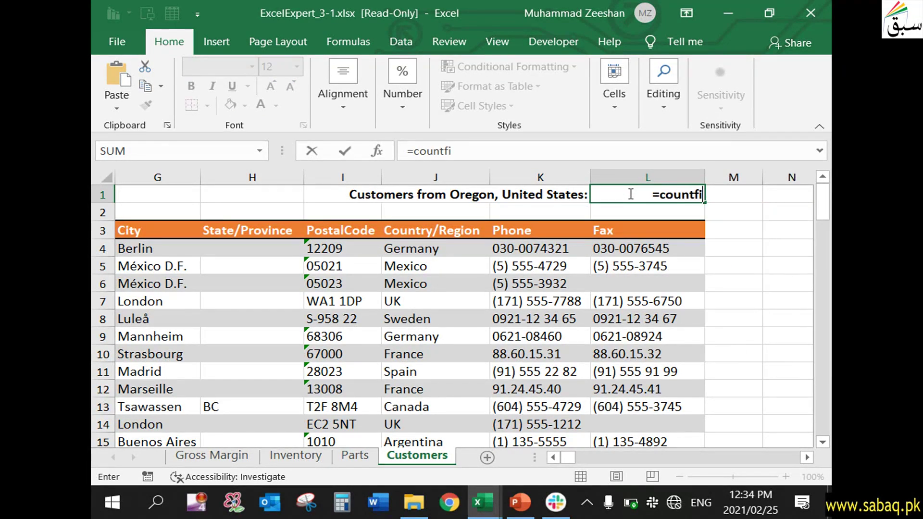
pyautogui.press('BackSpace')
pyautogui.press('BackSpace')
pyautogui.write('ifs')
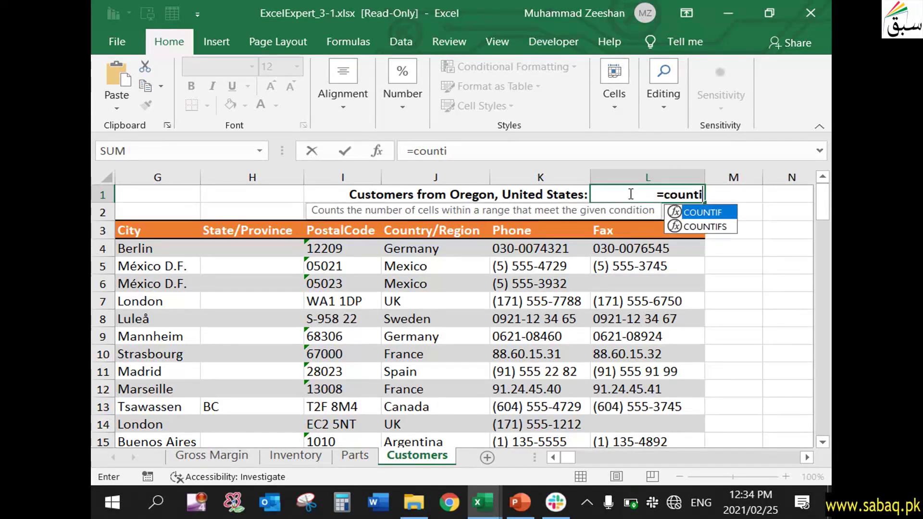
pyautogui.press('Tab')
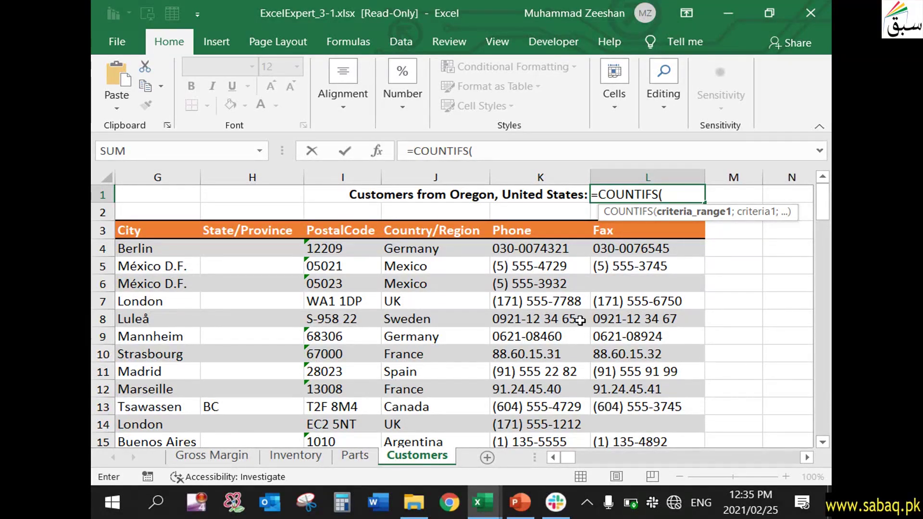
# Step: Set the Country/Region values in J4:J94 as the first criteria range of the COUNTIFS formula
pyautogui.click(445, 248)
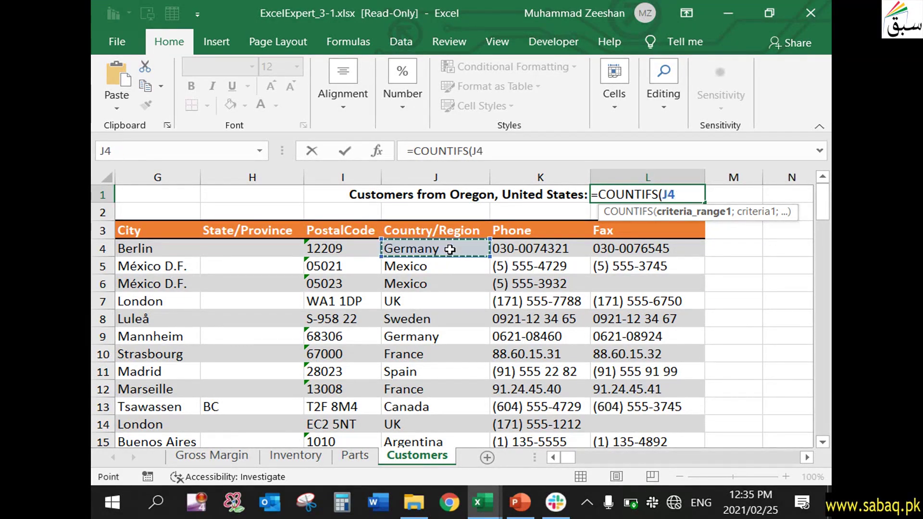
pyautogui.moveTo(459, 247); pyautogui.dragTo(456, 413)
pyautogui.moveTo(823, 423); pyautogui.dragTo(811, 210)
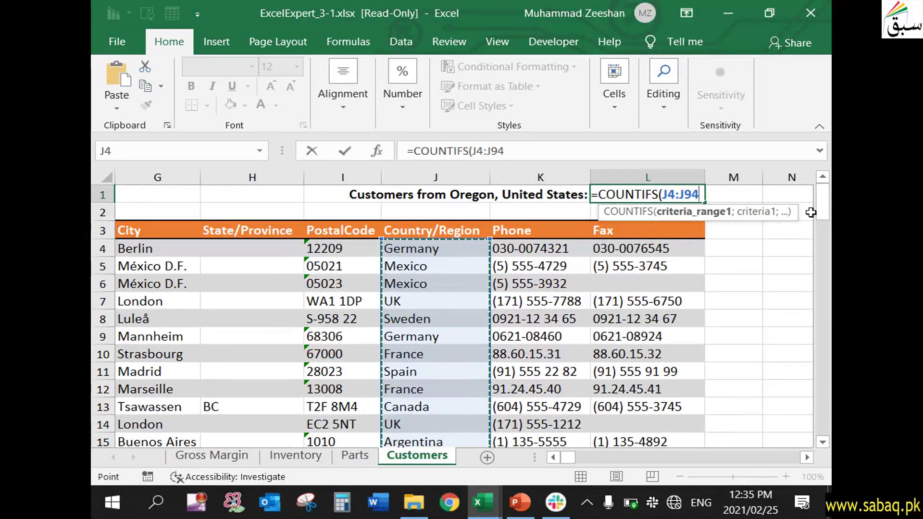
# Step: Enter "=United States" as the first criterion of the COUNTIFS formula, separated from the range by a semicolon
pyautogui.write(';"=')
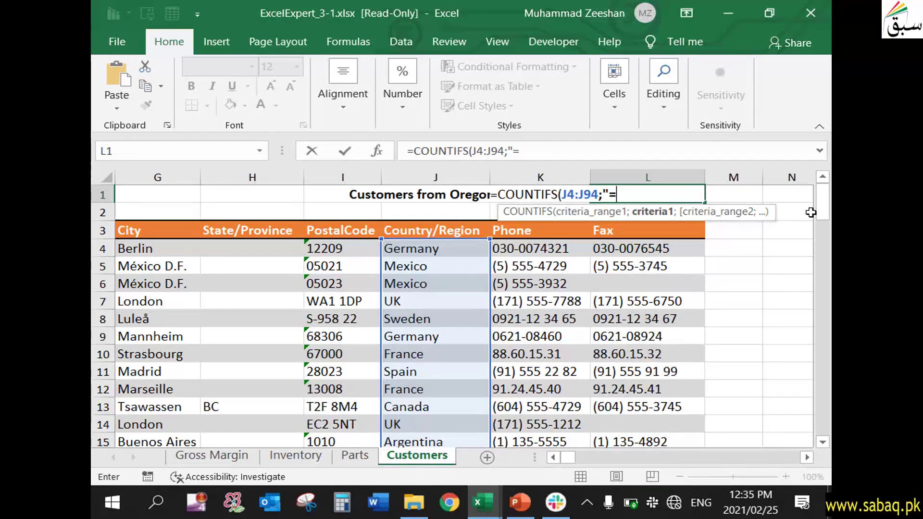
pyautogui.moveTo(823, 198)
pyautogui.mouseDown()
pyautogui.moveTo(830, 274)
pyautogui.moveTo(825, 202)
pyautogui.mouseUp()
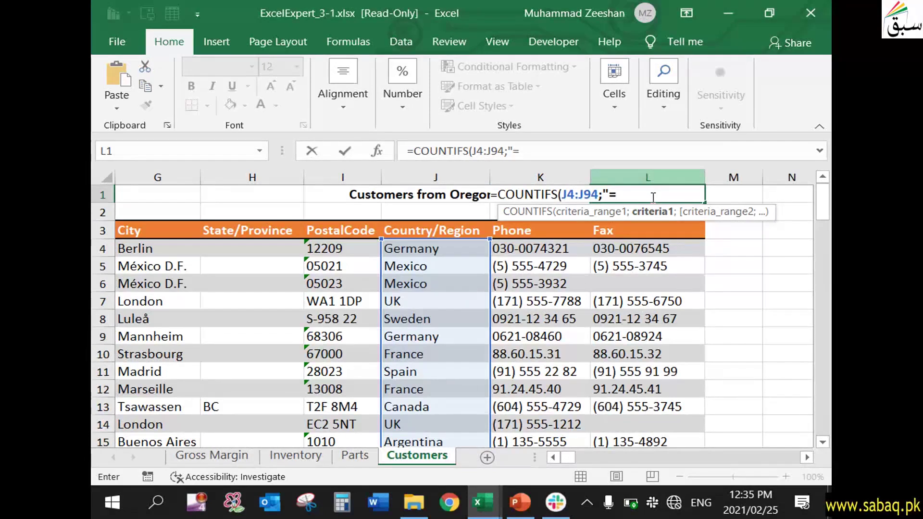
pyautogui.write('United States')
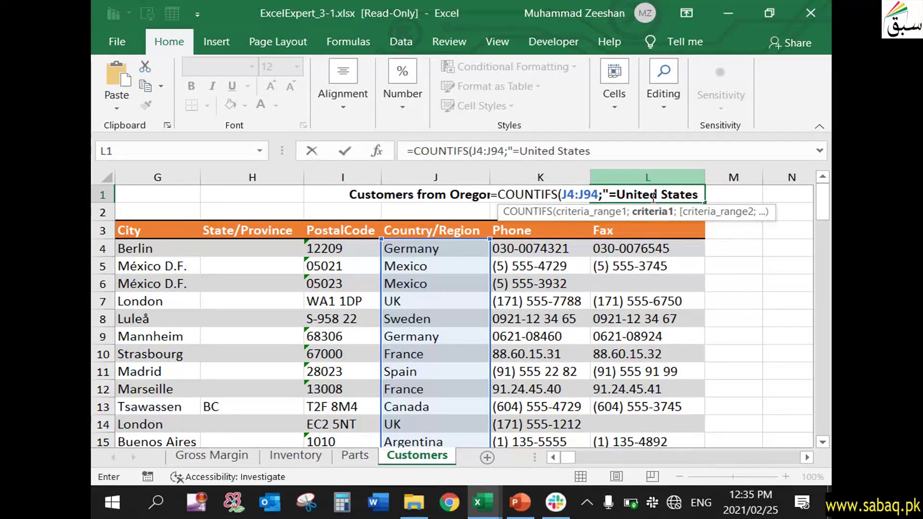
pyautogui.write('"')
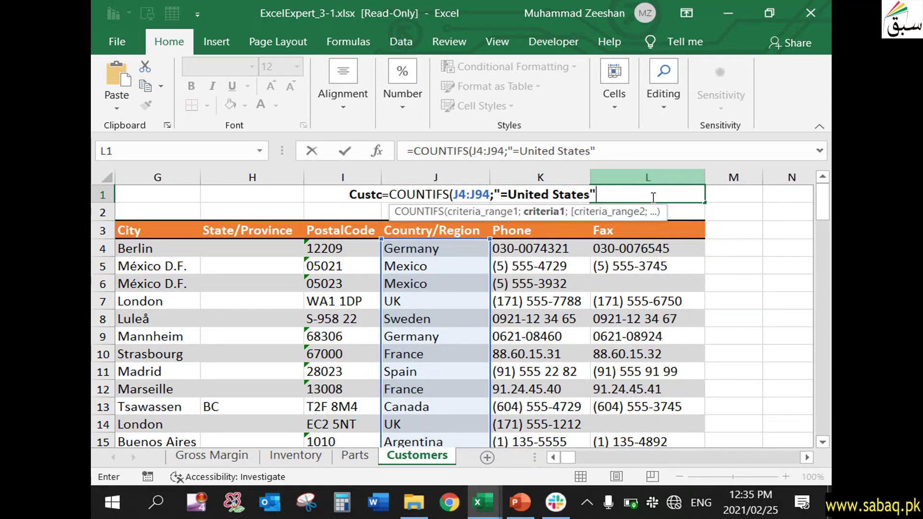
# Step: Add a semicolon separator and set the State/Province values in H4:H94 as the second criteria range
pyautogui.write(';')
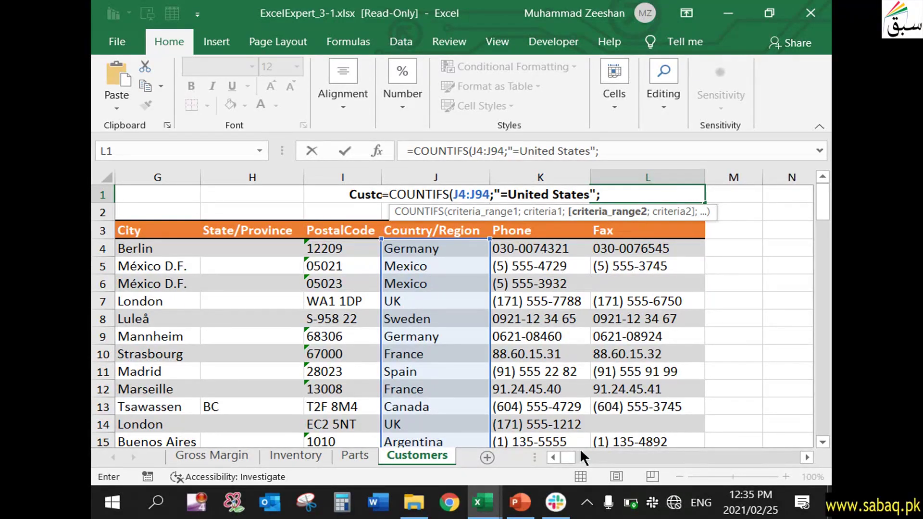
pyautogui.click(554, 457)
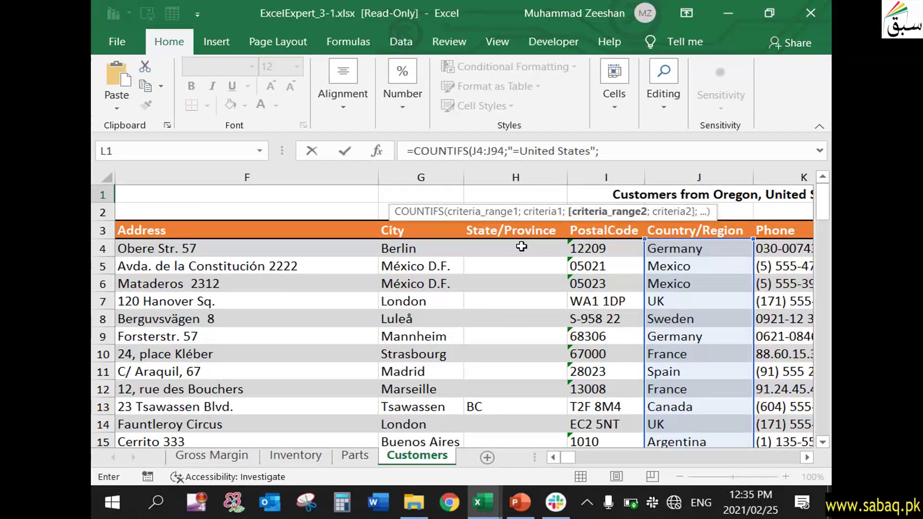
pyautogui.moveTo(522, 246); pyautogui.dragTo(498, 402)
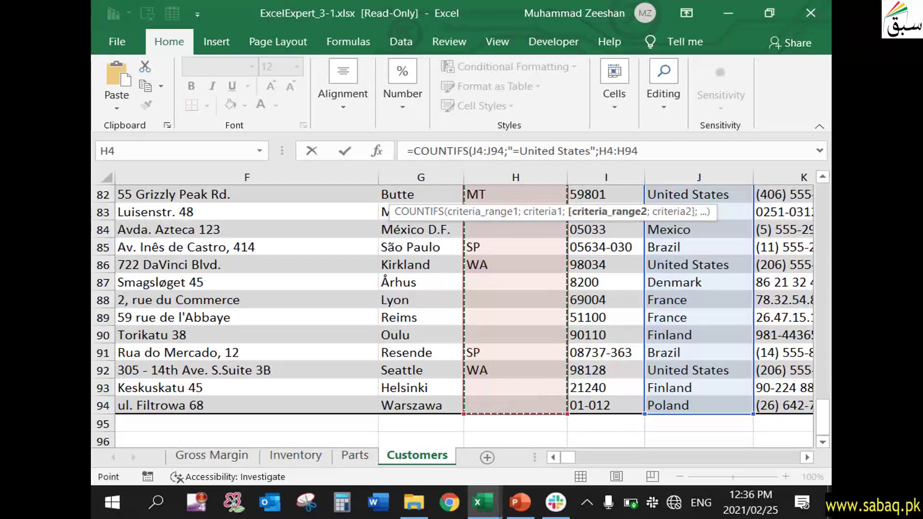
pyautogui.moveTo(823, 417); pyautogui.dragTo(824, 197)
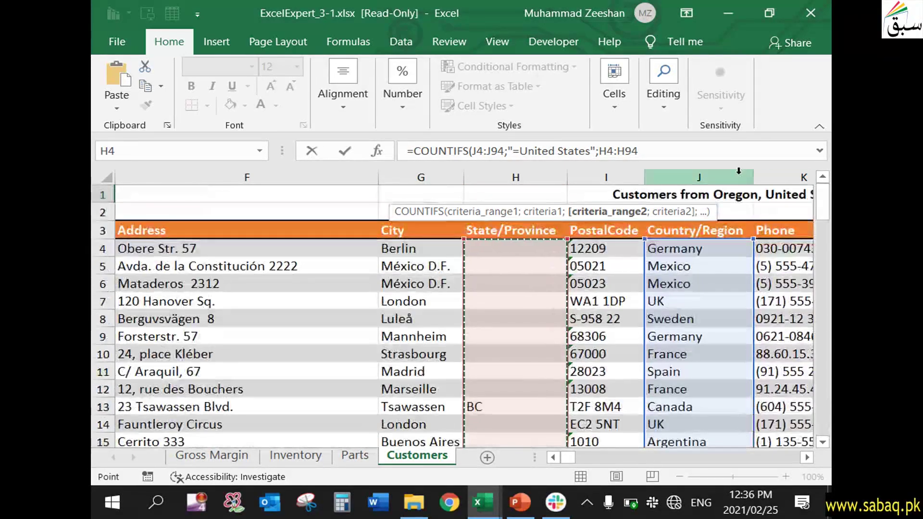
# Step: Complete the COUNTIFS formula in L1 with "=OR" as the second criterion after a semicolon, close the parenthesis and commit it
pyautogui.click(658, 151)
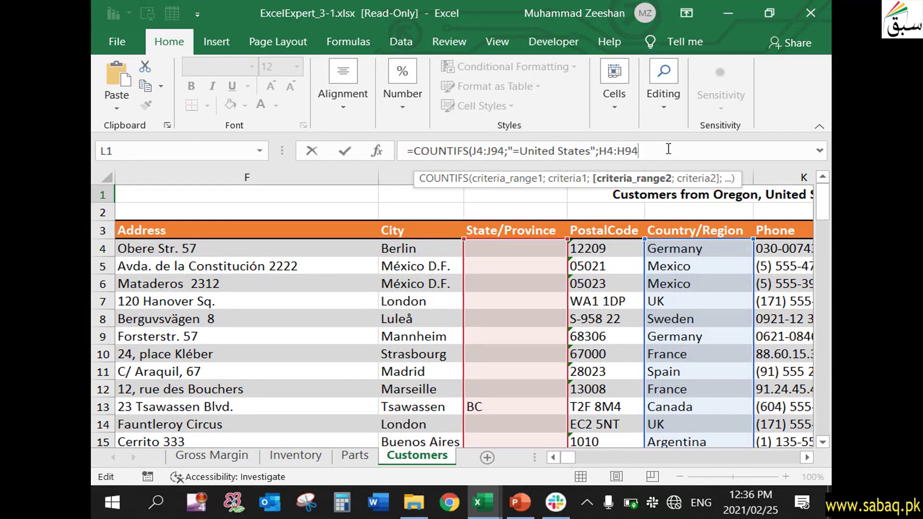
pyautogui.write(';')
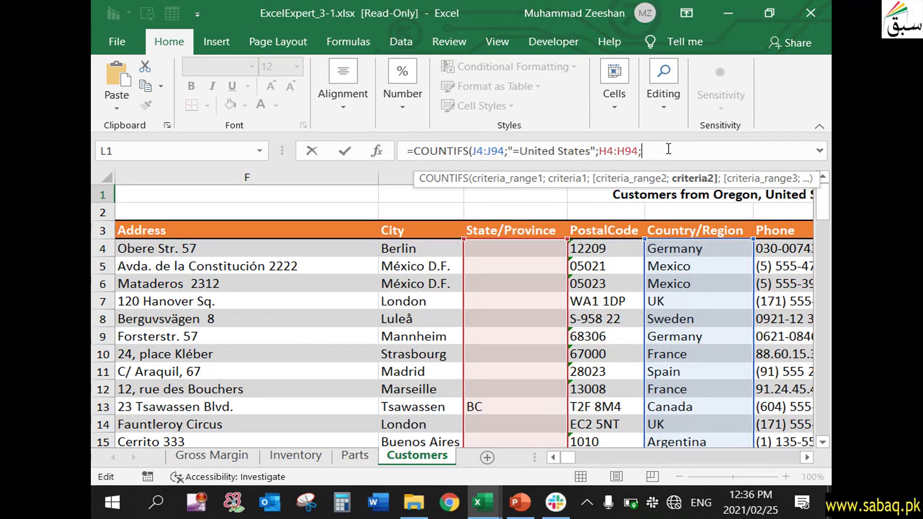
pyautogui.write('"=OR')
pyautogui.write('")')
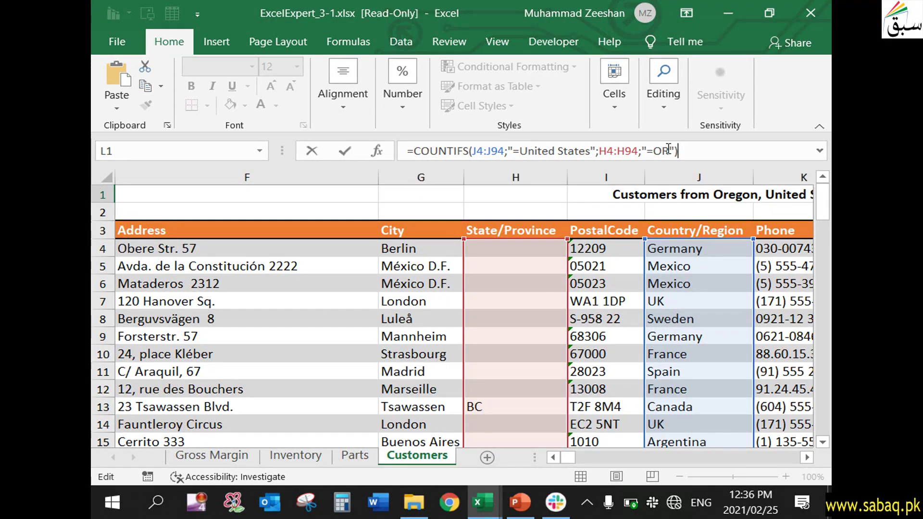
pyautogui.click(803, 453)
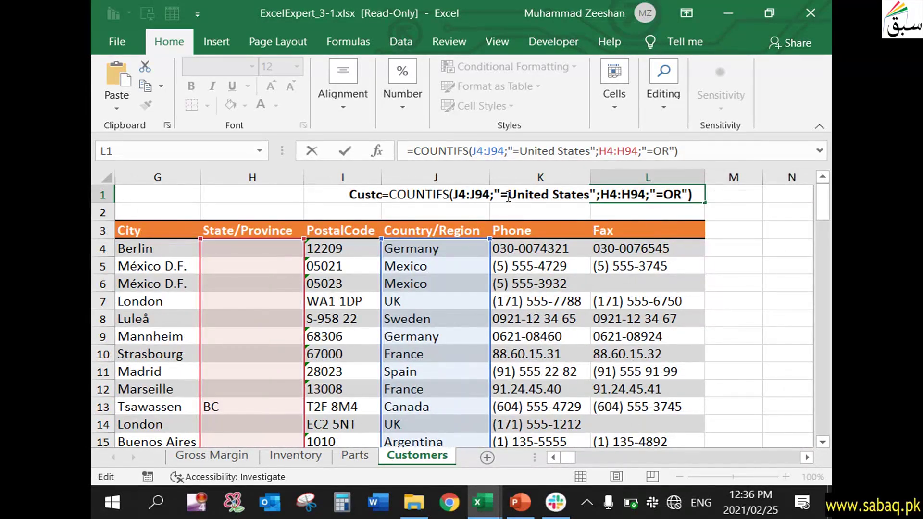
pyautogui.click(700, 195)
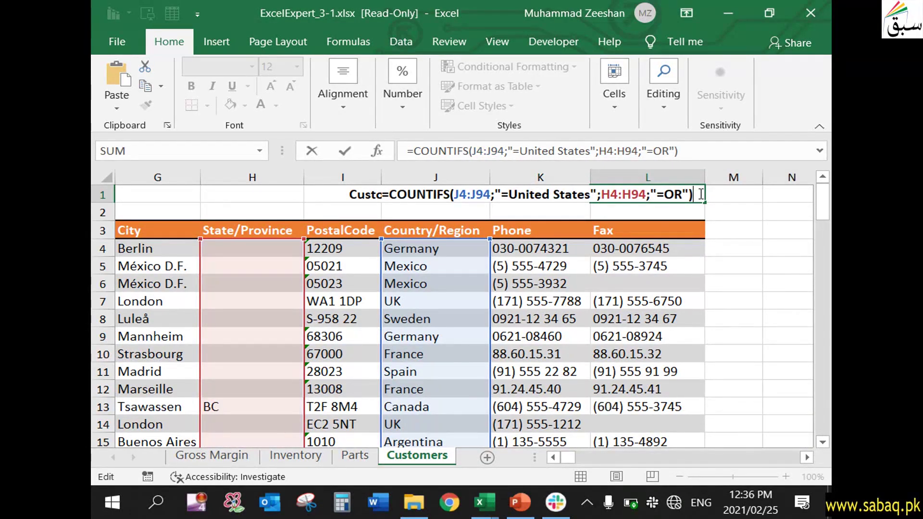
pyautogui.press('Return')
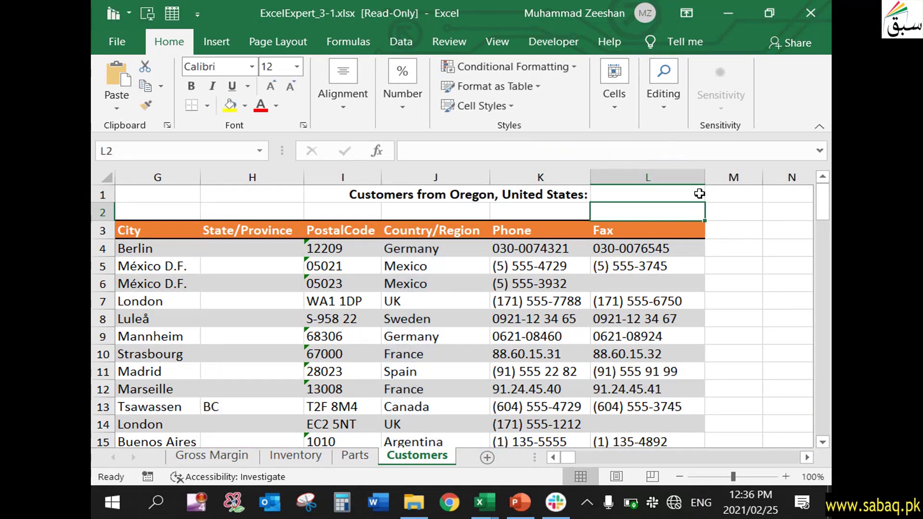
pyautogui.click(748, 223)
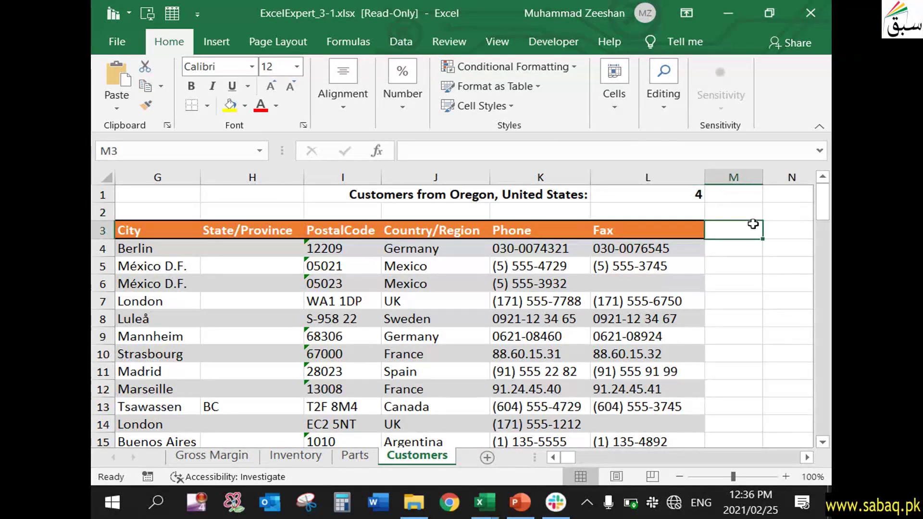
# Step: Review the COUNTIFS formula in L1, checking its first criteria range against the customer data, and leave it as entered
pyautogui.click(676, 197)
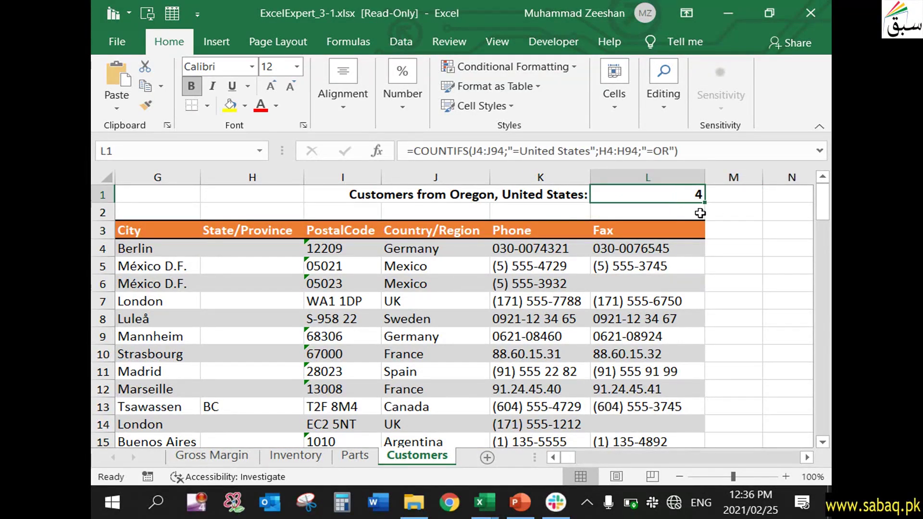
pyautogui.click(525, 194)
pyautogui.click(473, 195)
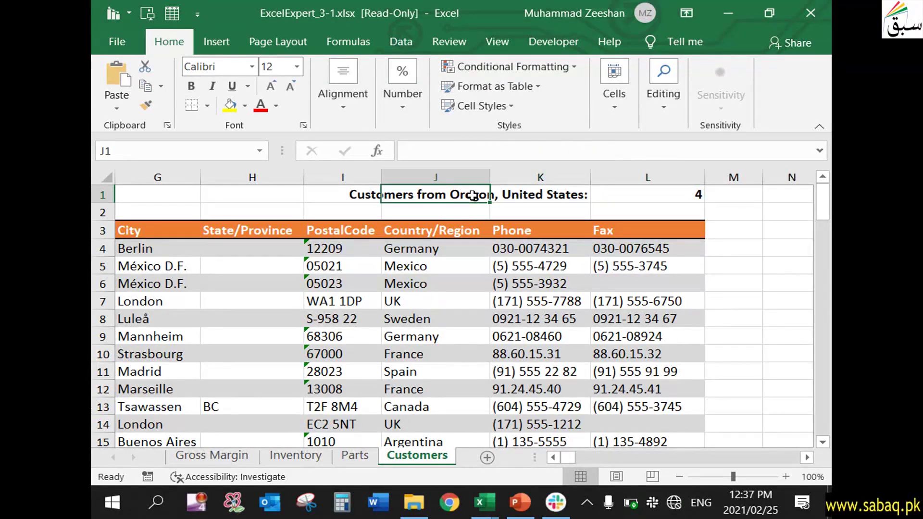
pyautogui.doubleClick(610, 191)
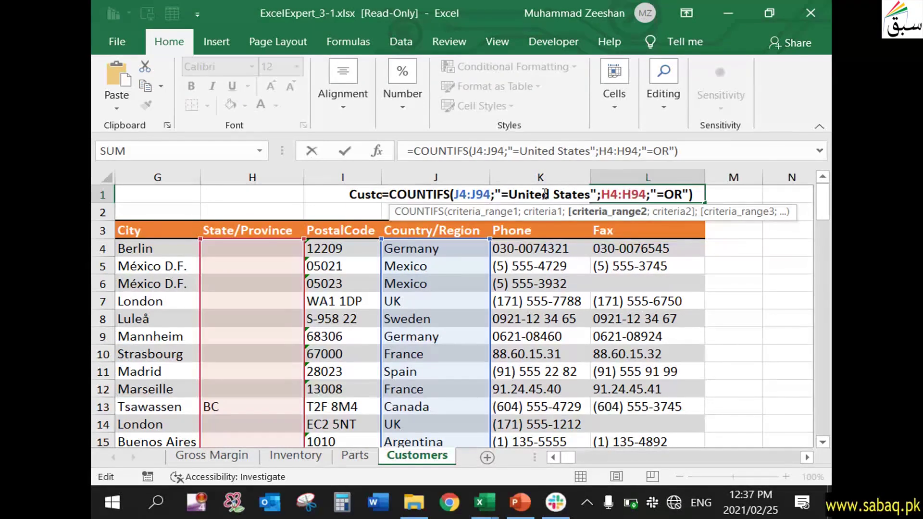
pyautogui.click(461, 192)
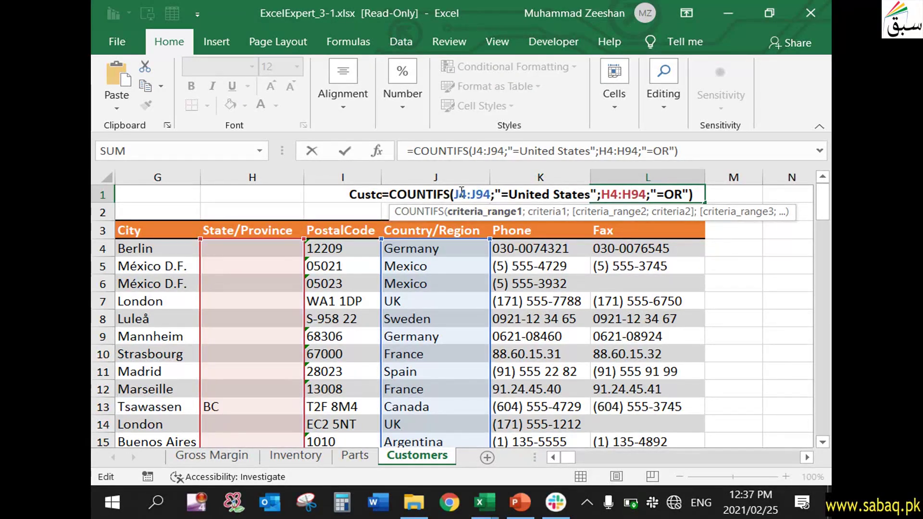
pyautogui.moveTo(457, 193); pyautogui.dragTo(493, 195)
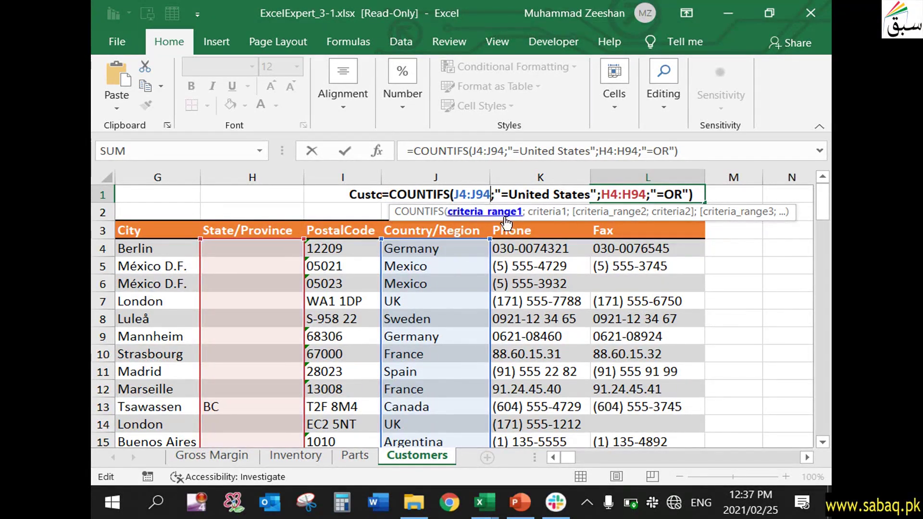
pyautogui.moveTo(577, 457); pyautogui.dragTo(553, 457)
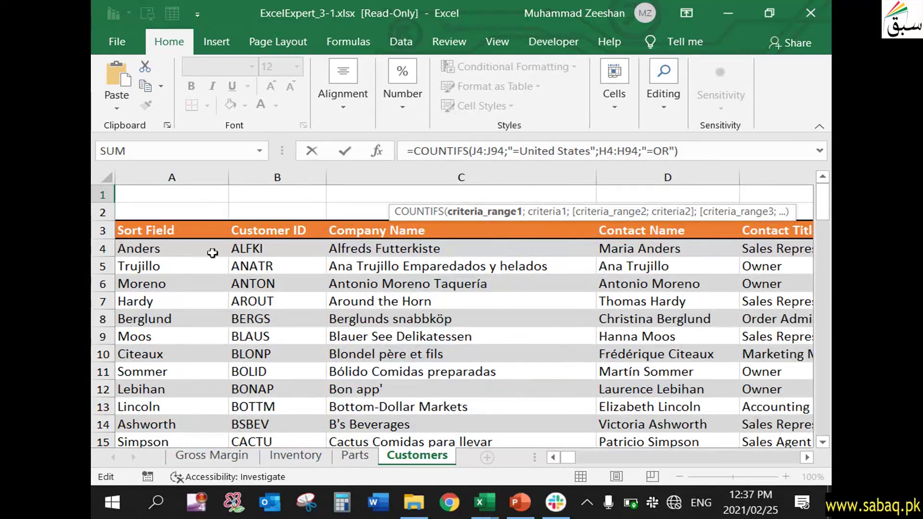
pyautogui.scroll(-2, 274, 381)
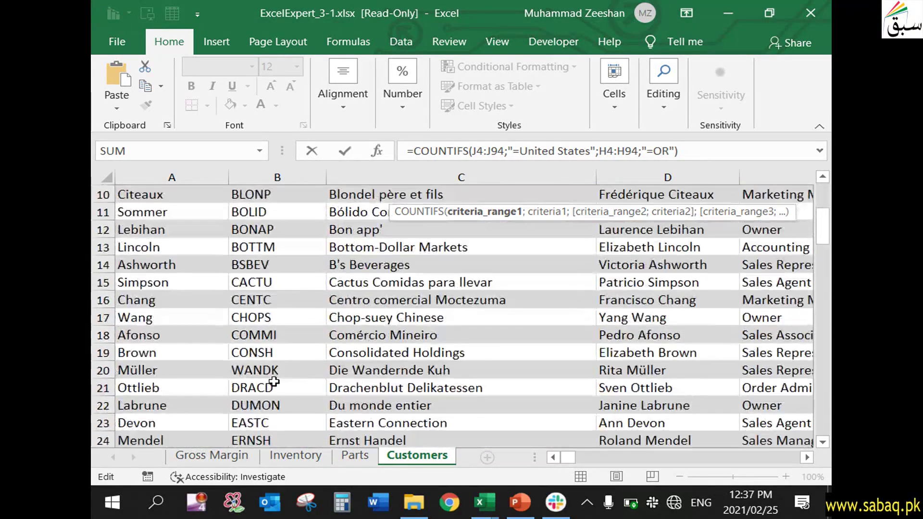
pyautogui.scroll(2, 274, 381)
pyautogui.moveTo(806, 457); pyautogui.dragTo(811, 456)
pyautogui.press('Return')
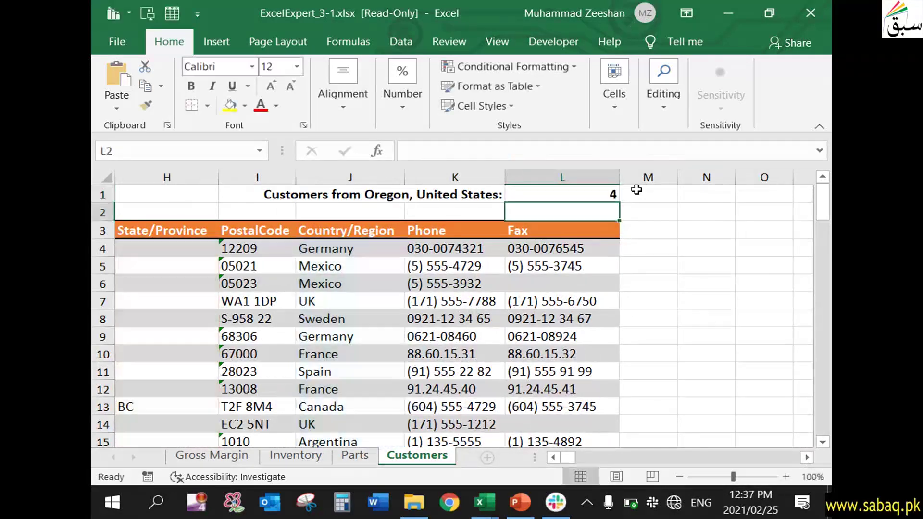
# Step: Switch to the Section Exercise 3 slide show in PowerPoint and go back from Task 4 to the Project slide
pyautogui.click(519, 513)
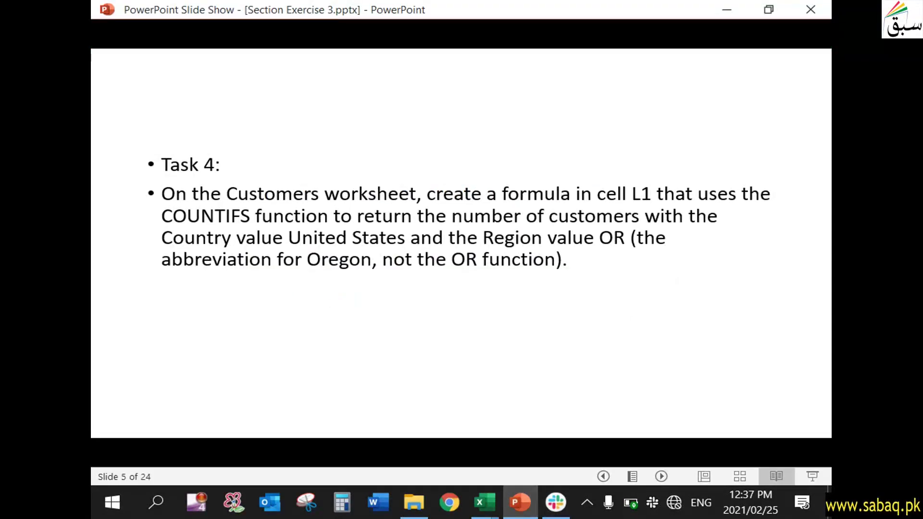
pyautogui.press('Left')
pyautogui.press('Left')
pyautogui.press('Left')
pyautogui.press('Left')
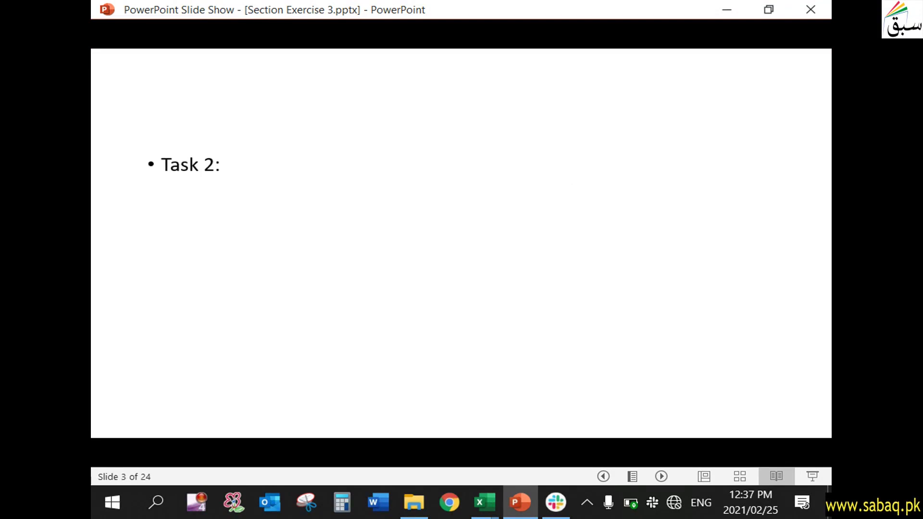
pyautogui.press('Left')
pyautogui.press('Left')
pyautogui.press('Left')
pyautogui.press('Left')
pyautogui.press('Left')
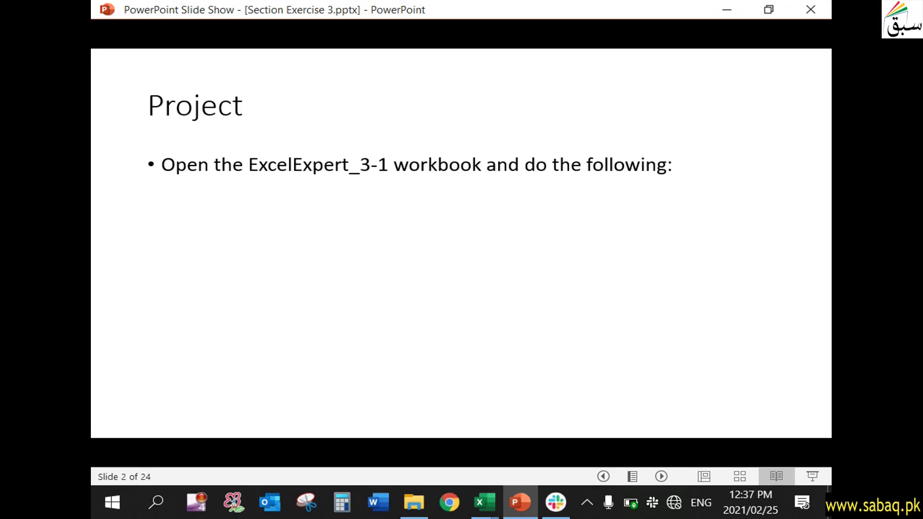